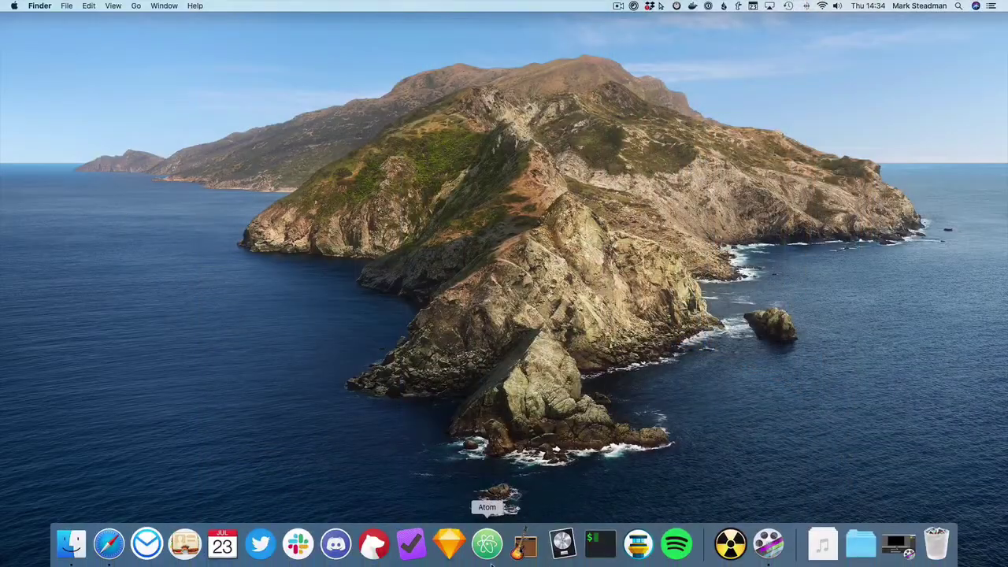
- Launch GarageBand and create an empty project with one microphone Audio track, Audio 1
click(523, 559)
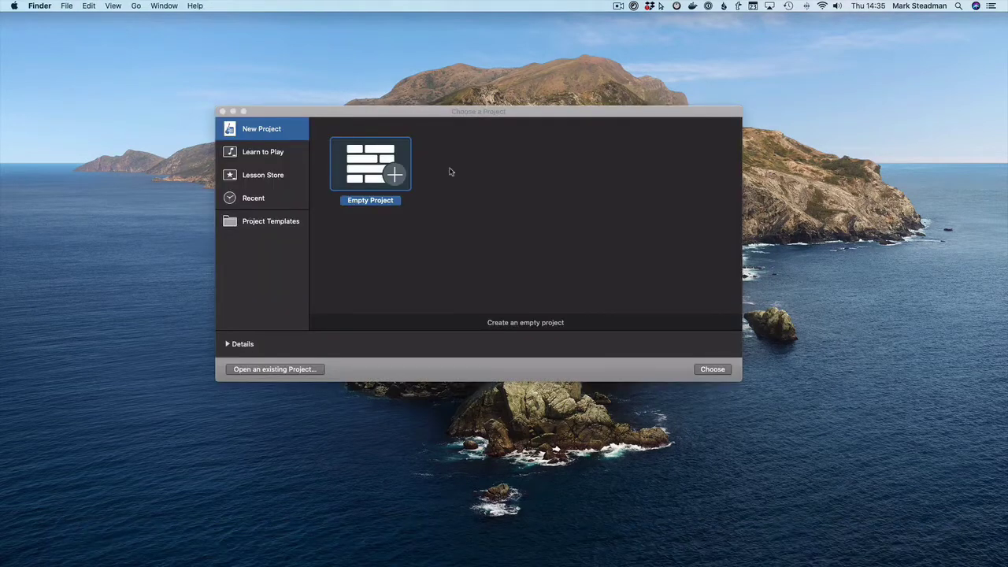
double_click(381, 168)
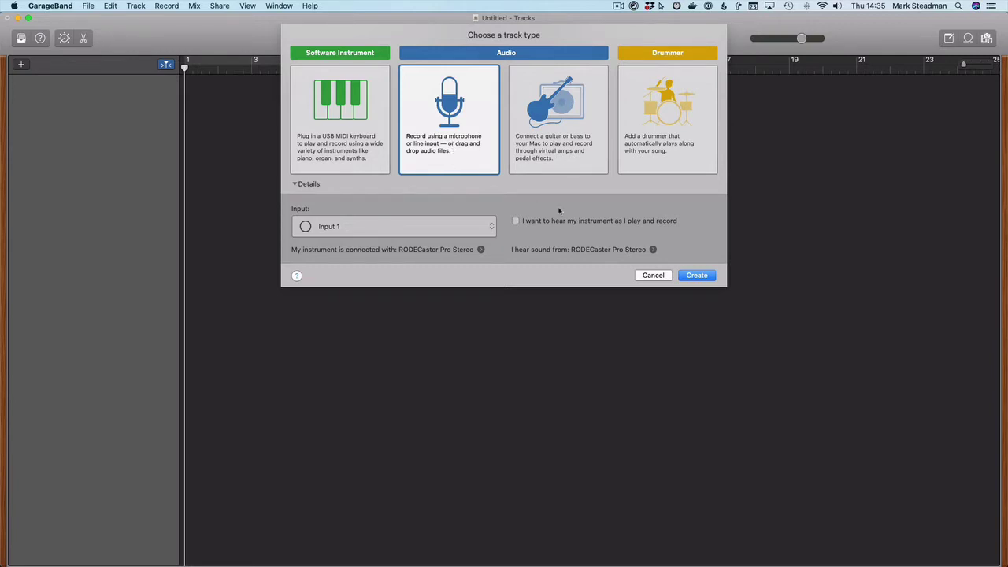
click(697, 275)
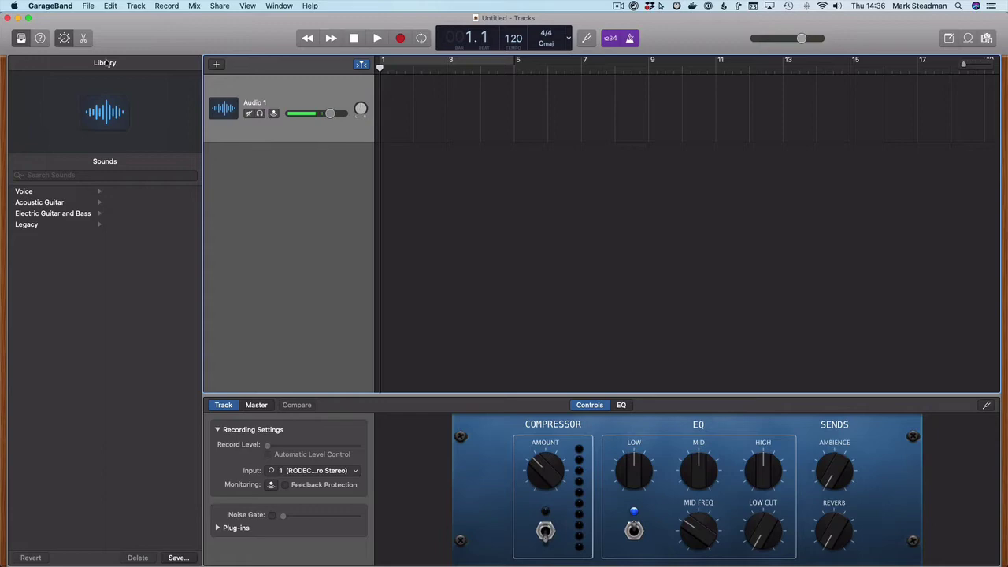
- Uncheck 'Export projects at full volume' in GarageBand's Advanced preferences
click(58, 5)
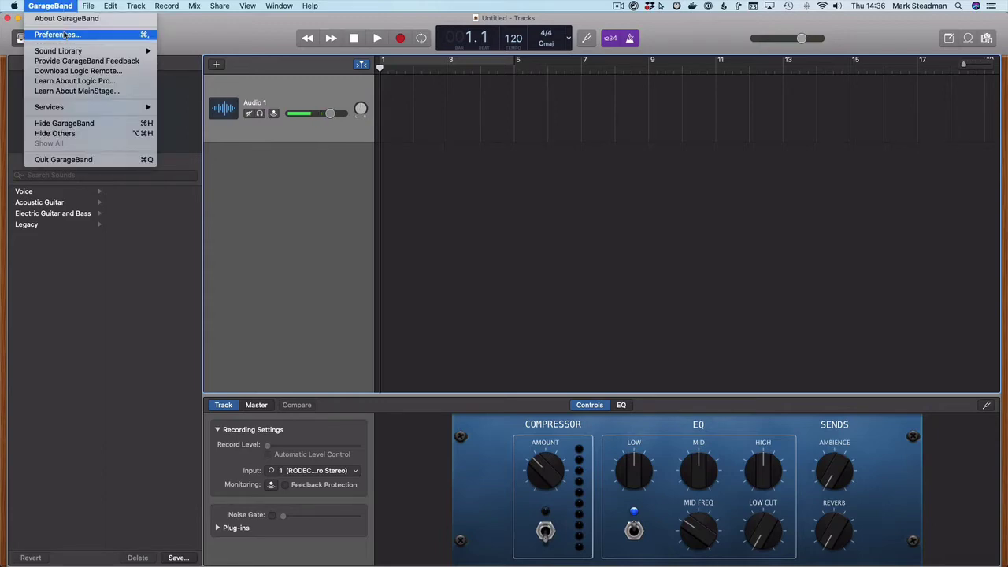
click(65, 31)
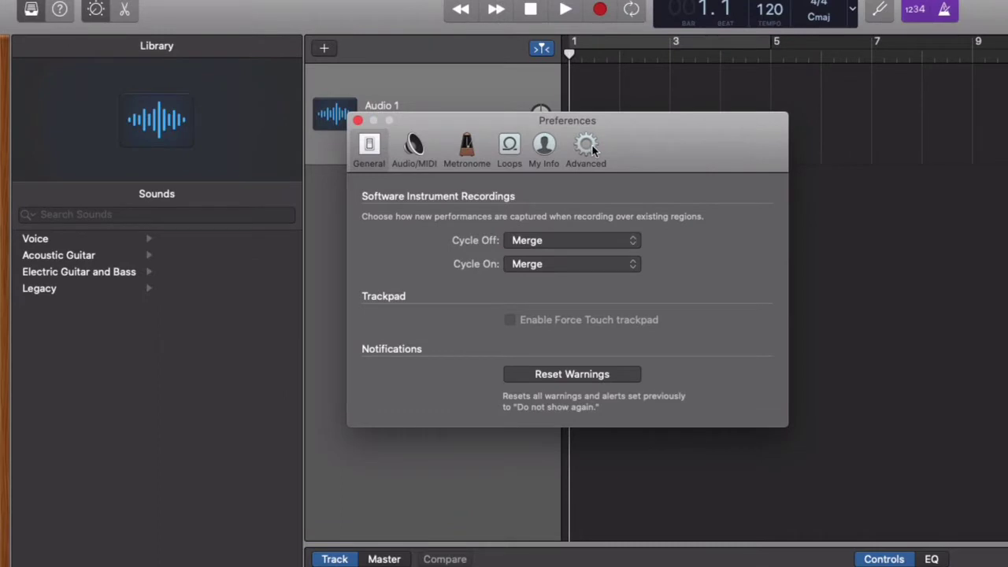
click(593, 150)
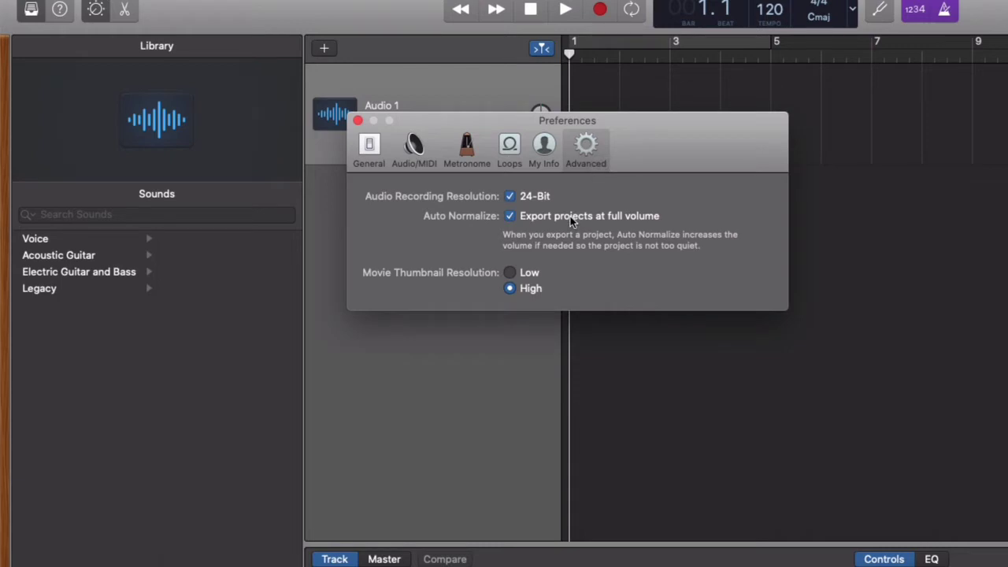
click(572, 222)
key(super+w)
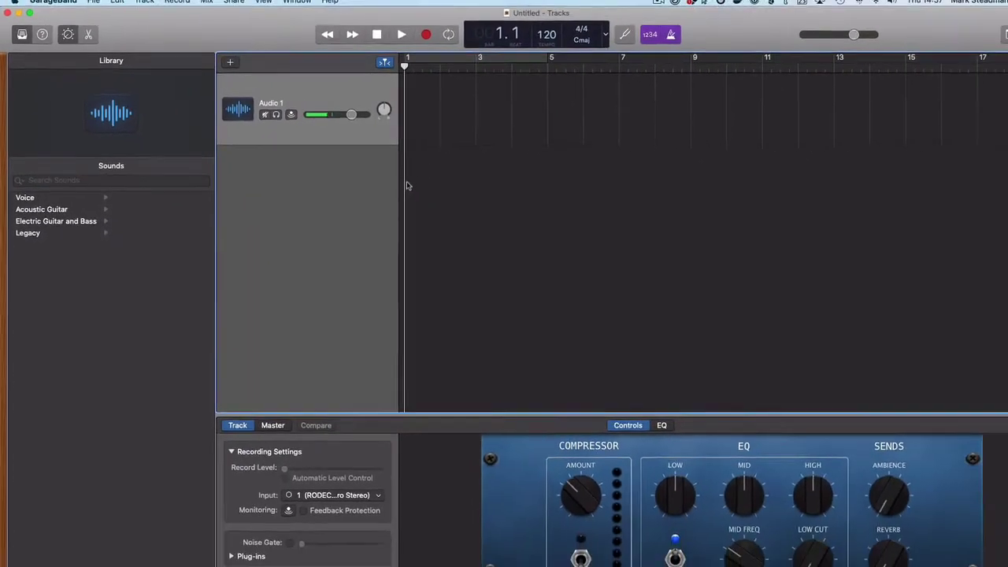
- From Finder's Desktop > New episode folder, import Intro.m4a, with Outro.m4a at bar 9 on that track
mouse_move(223, 546)
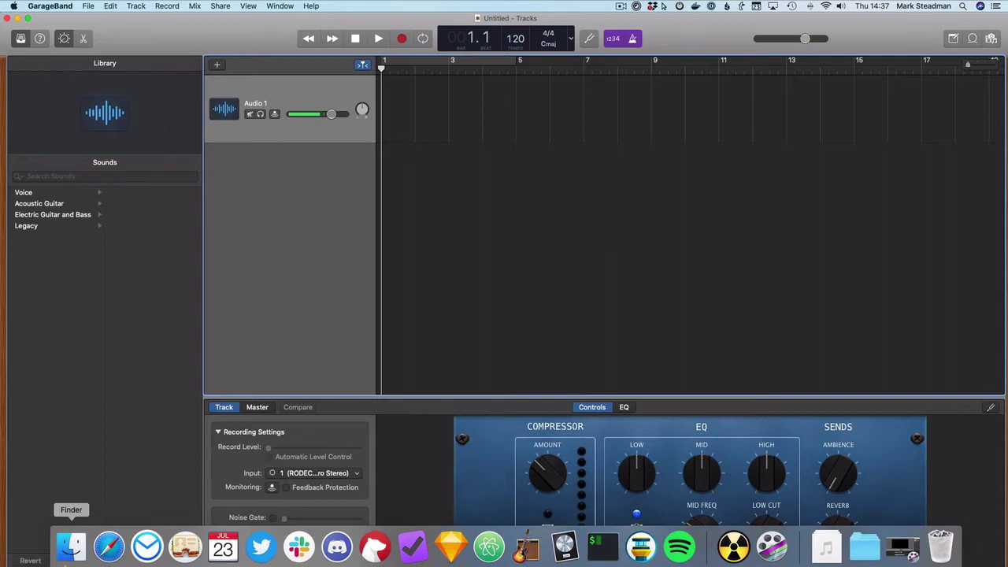
click(70, 546)
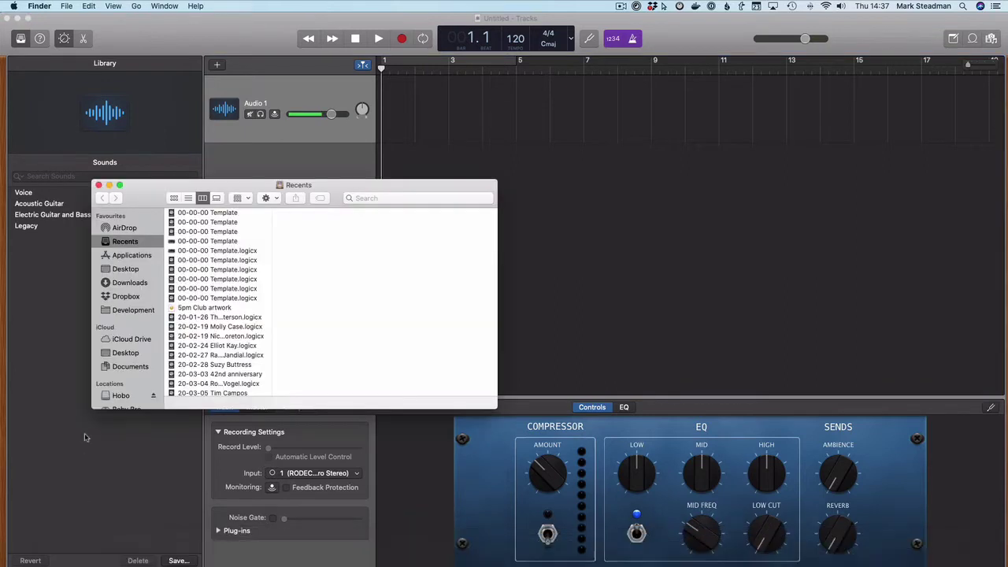
click(127, 352)
click(230, 233)
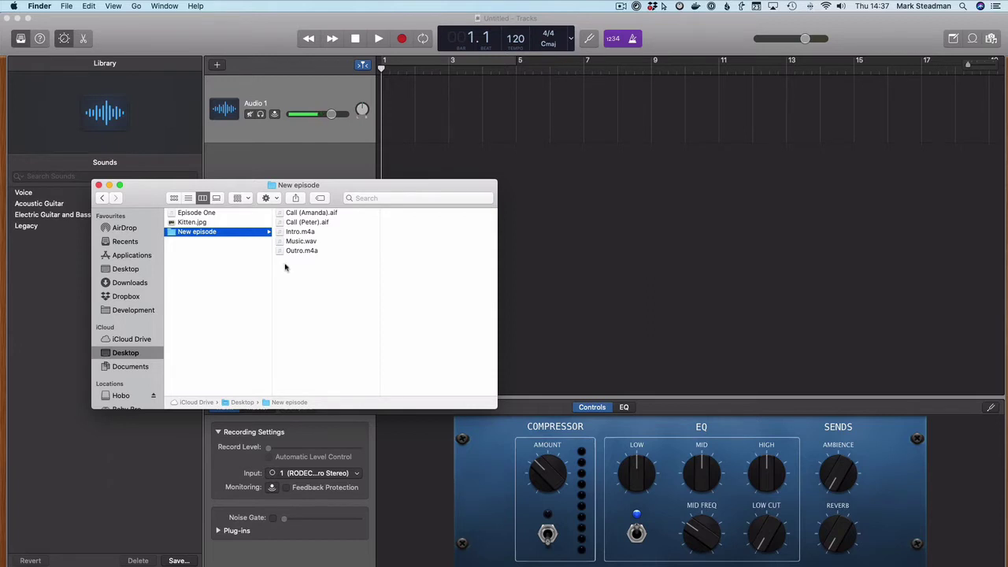
drag(300, 232, 384, 115)
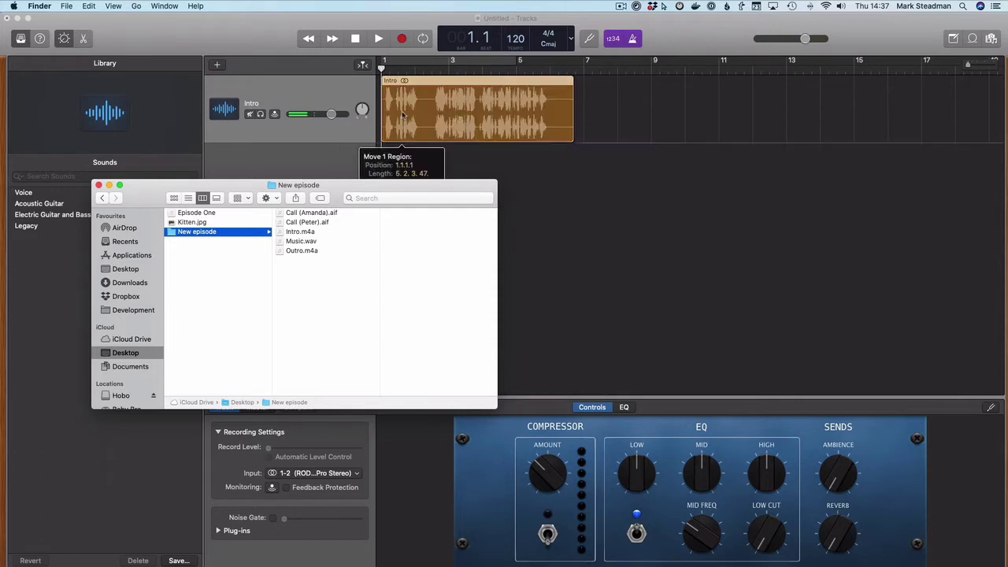
click(402, 115)
key(super+Tab)
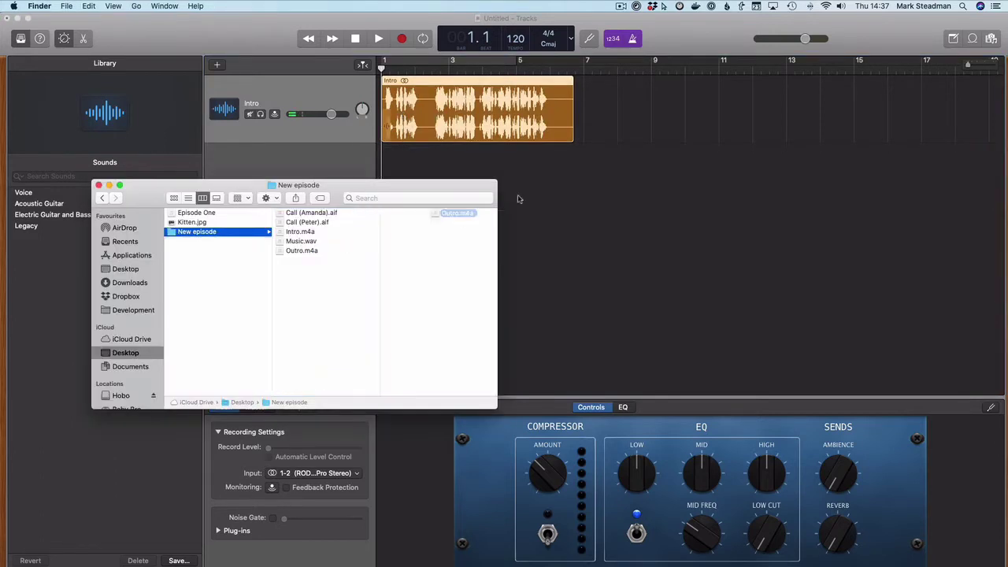
drag(301, 250, 664, 111)
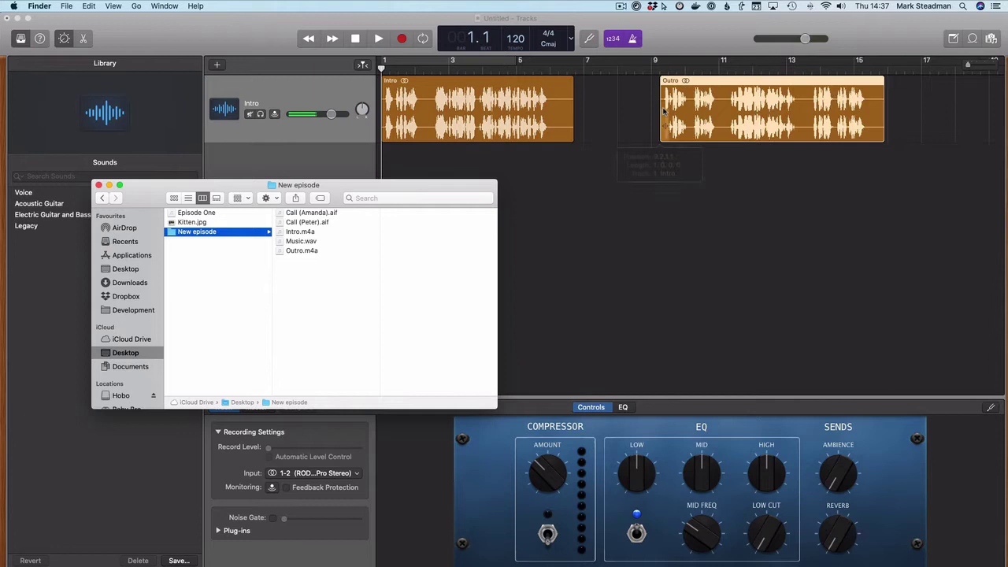
- Import both Call .aif recordings as new tracks, swap their order and shift them slightly later
click(336, 213)
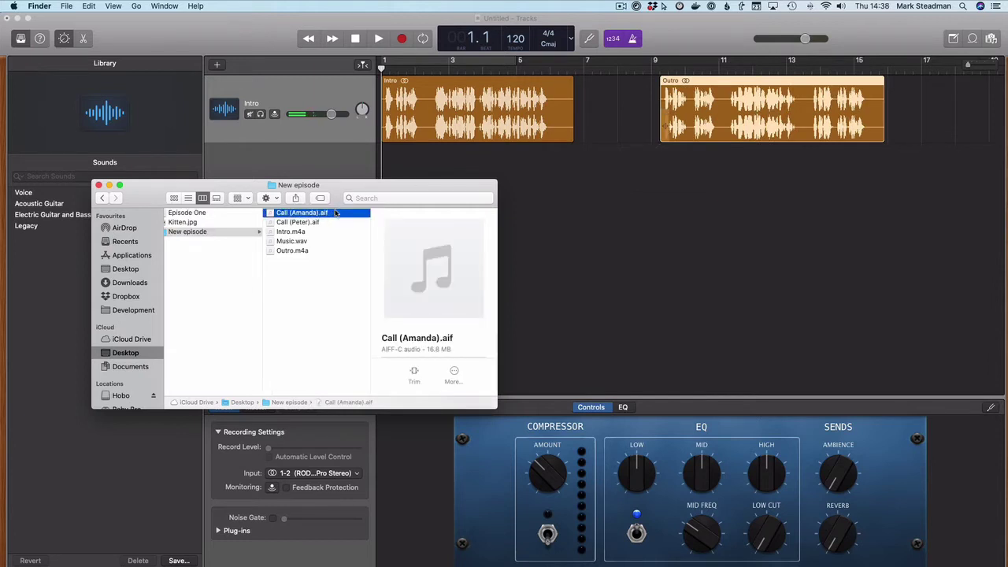
key(shift+Down)
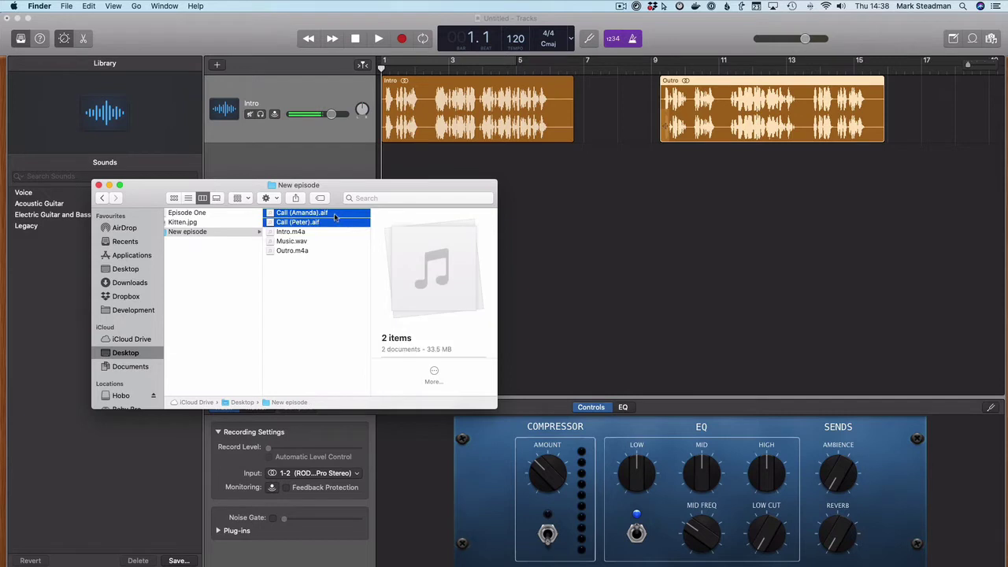
drag(335, 216, 532, 176)
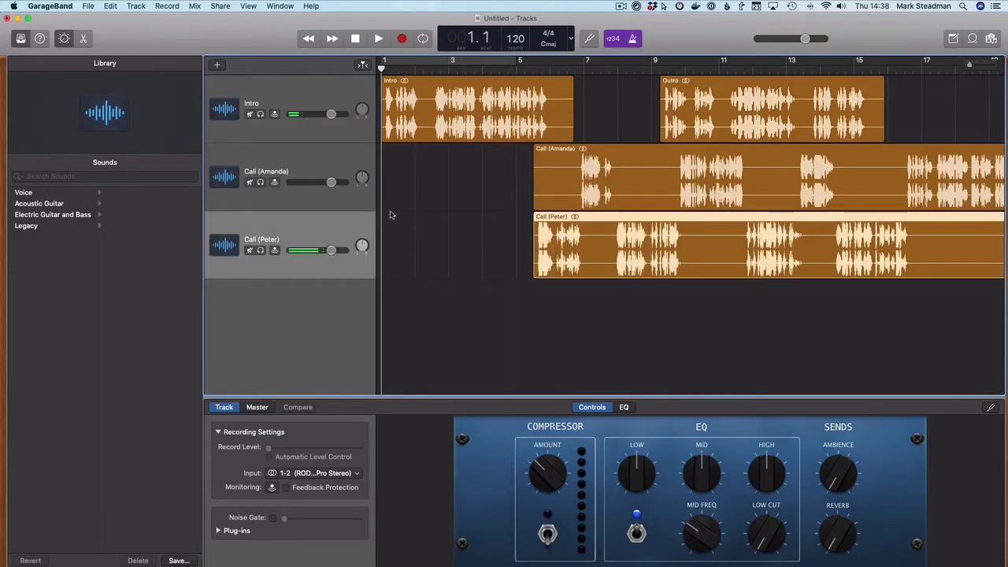
drag(335, 224, 336, 161)
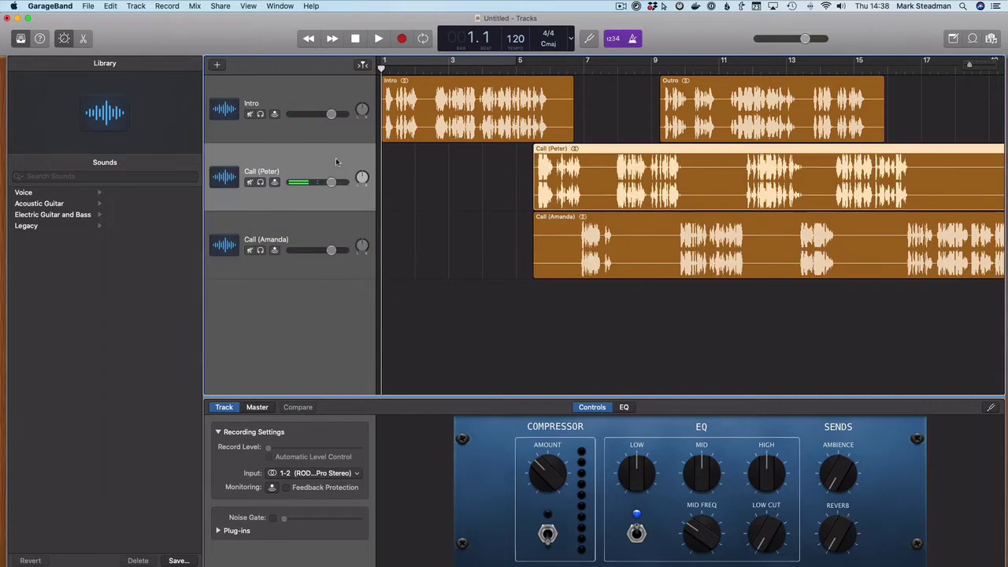
click(337, 140)
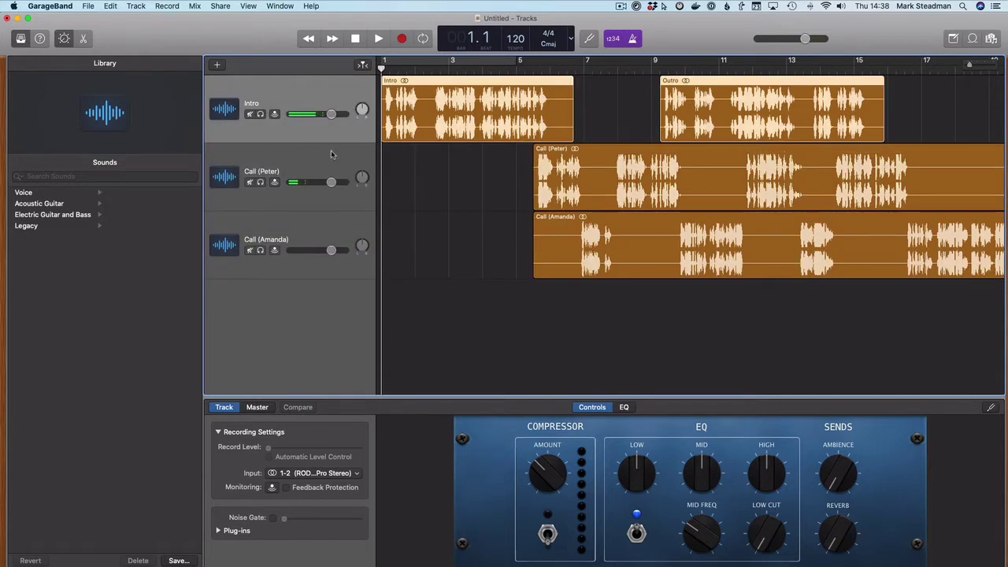
click(331, 154)
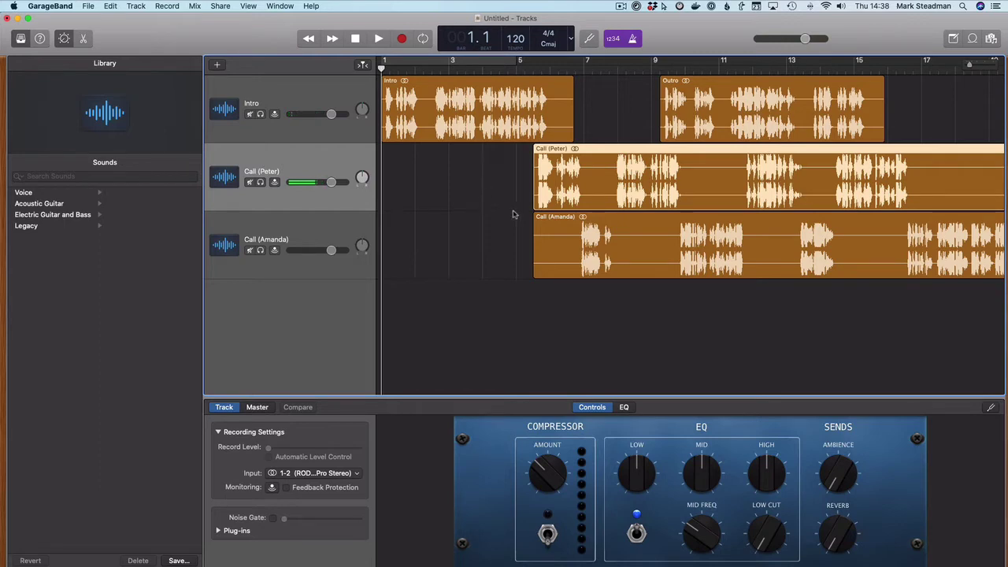
click(573, 247)
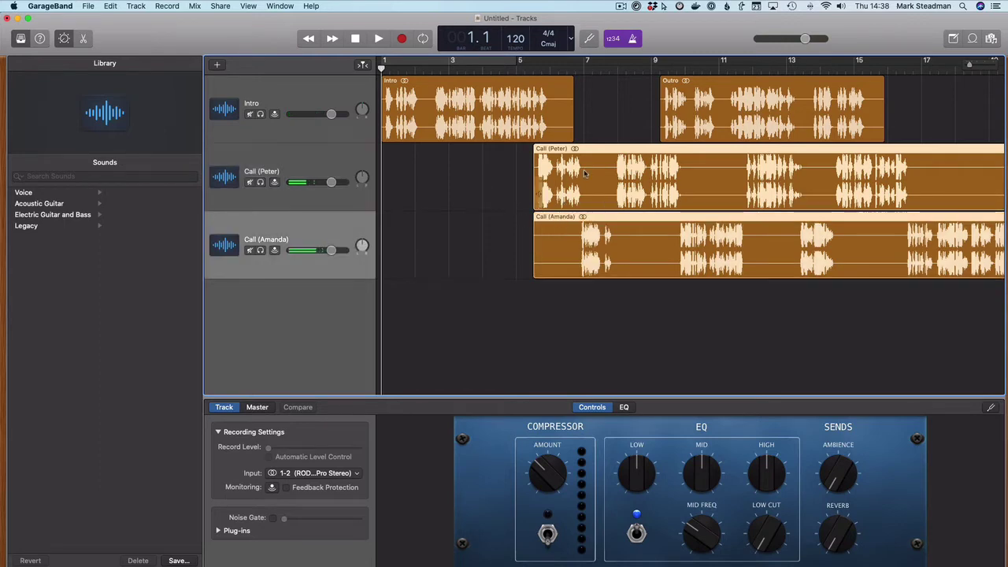
drag(586, 173, 603, 169)
scroll(605, 172, right, 3)
scroll(605, 172, right, 6)
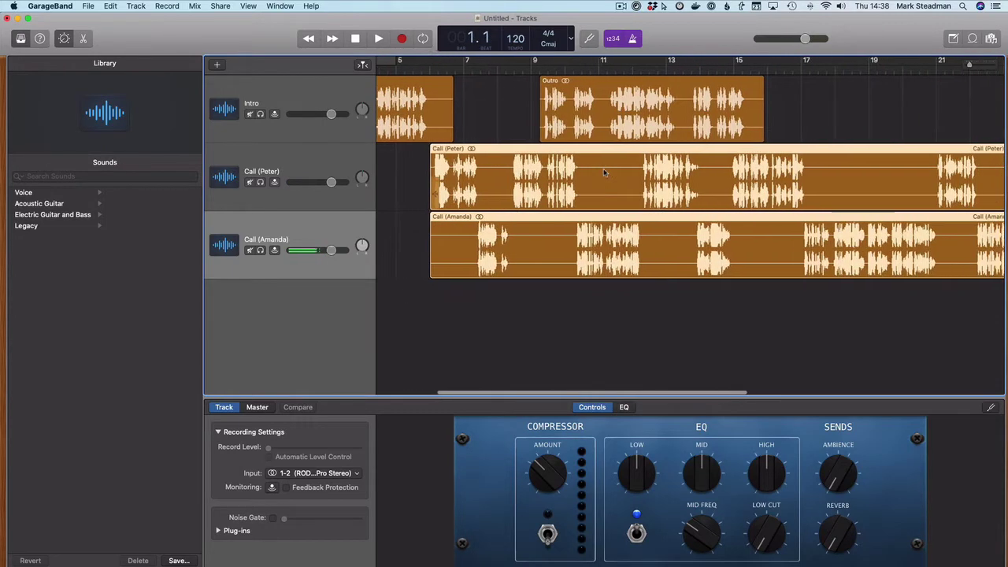
scroll(603, 174, left, 7)
scroll(602, 172, left, 3)
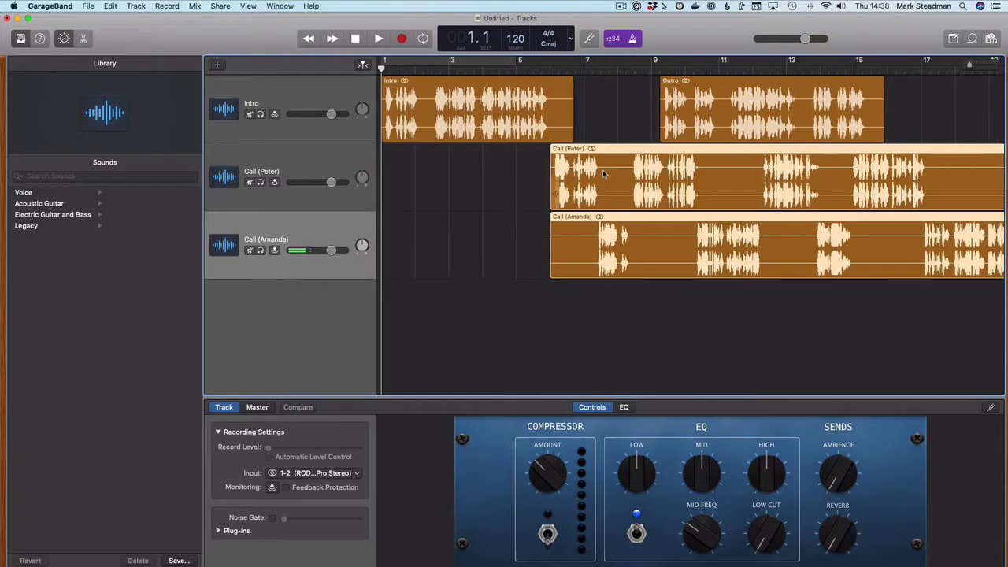
- Import Music.wav as a new Music track starting at bar 1
key(super+Tab)
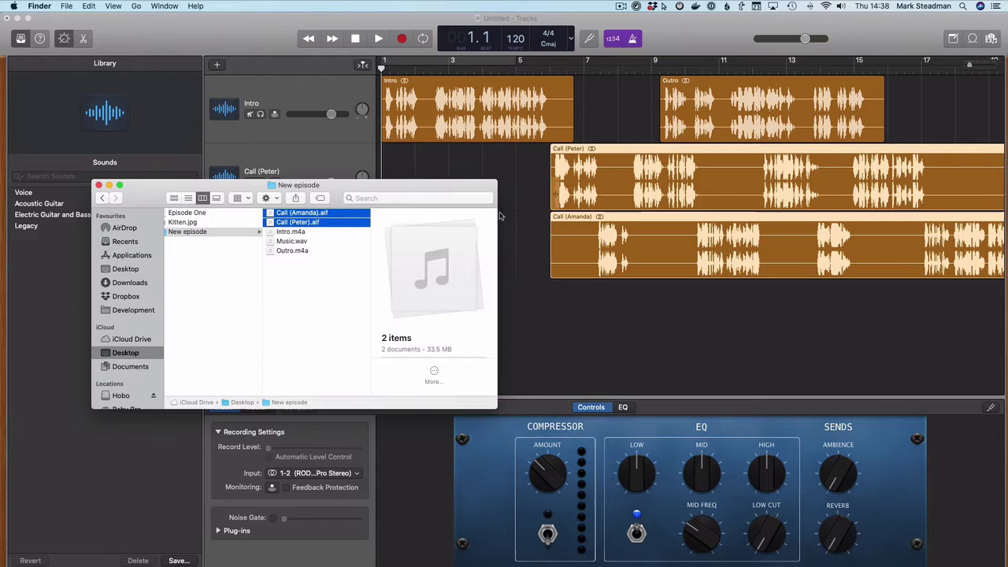
drag(291, 241, 567, 338)
click(686, 314)
drag(687, 314, 501, 315)
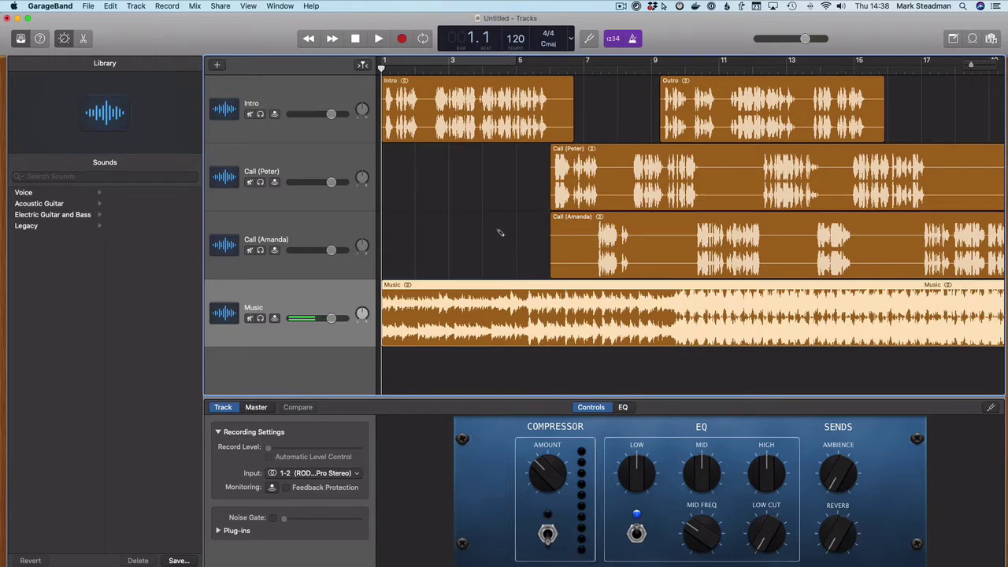
- Move the Outro region later, to about bar 37.3 where the calls end
key(super+Left)
key(super+Left)
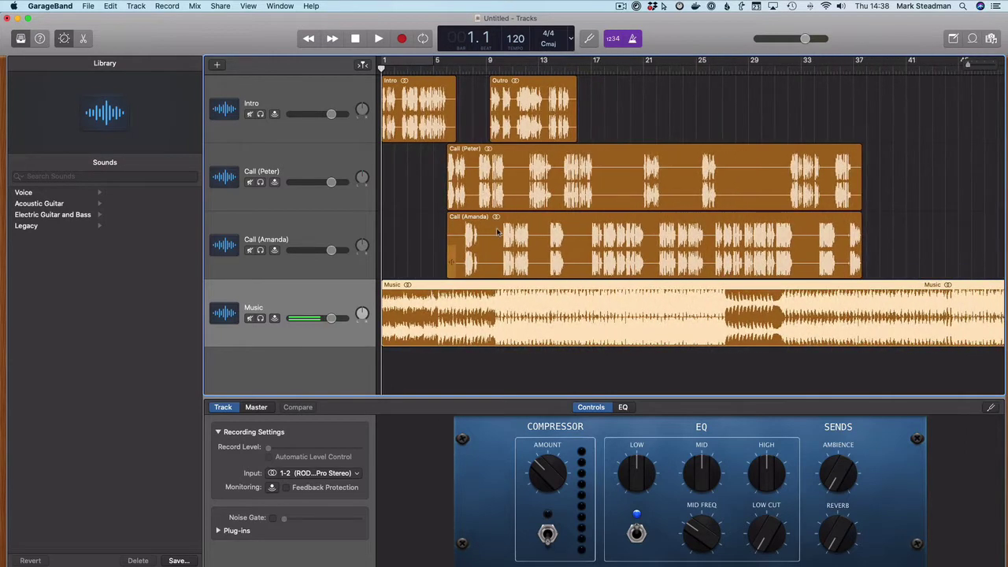
scroll(497, 232, right, 5)
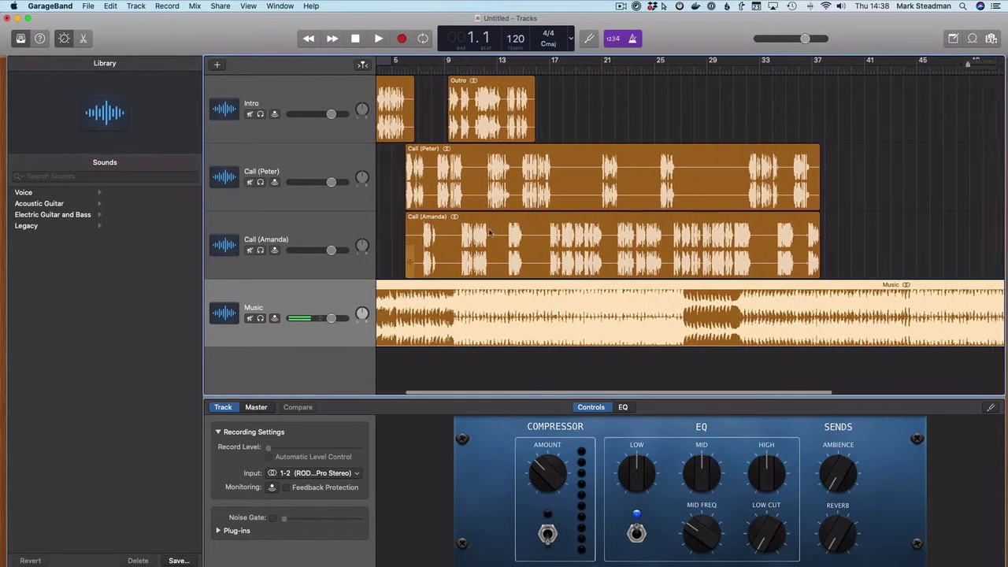
scroll(490, 233, right, 5)
scroll(465, 213, left, 5)
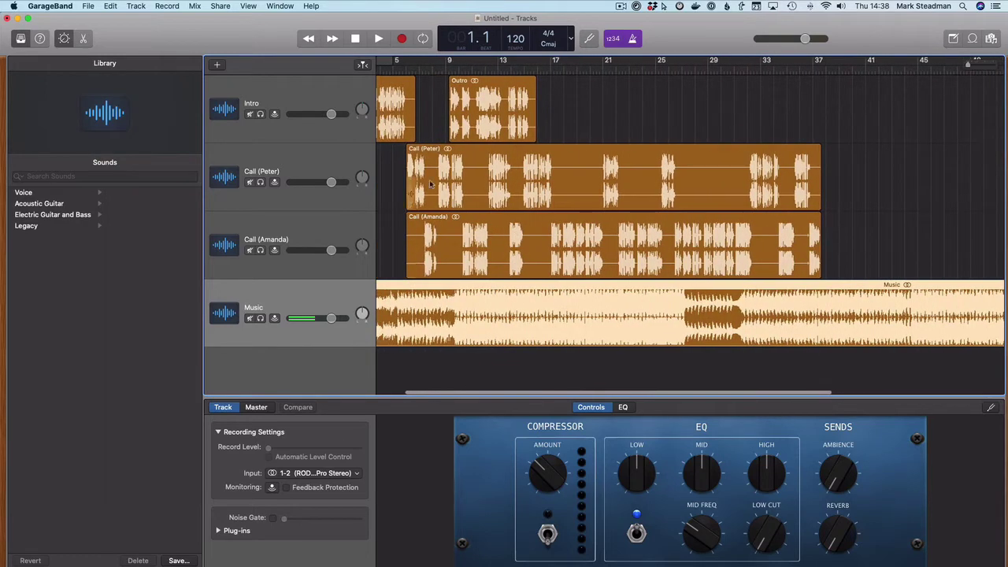
scroll(388, 173, left, 2)
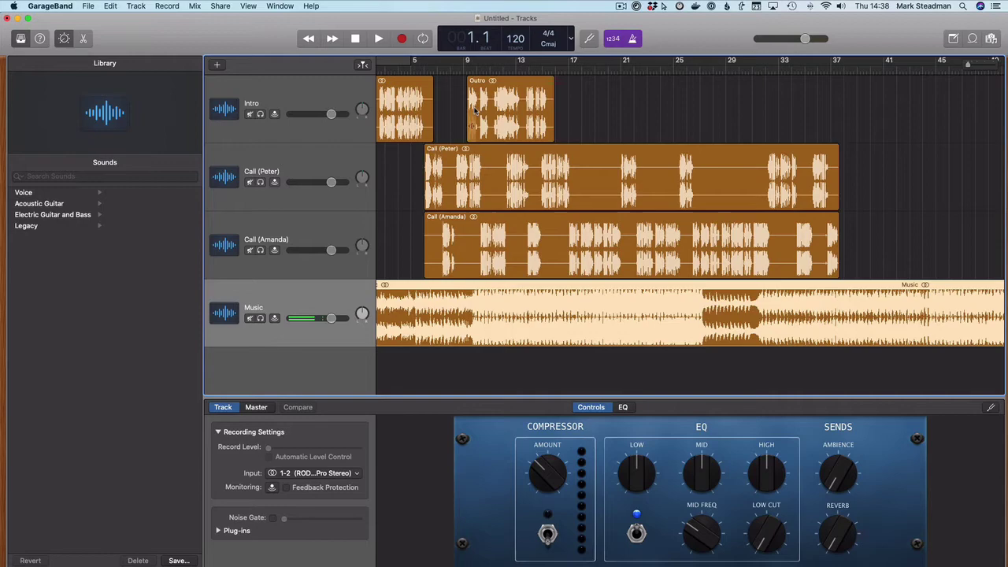
scroll(475, 111, up, 3)
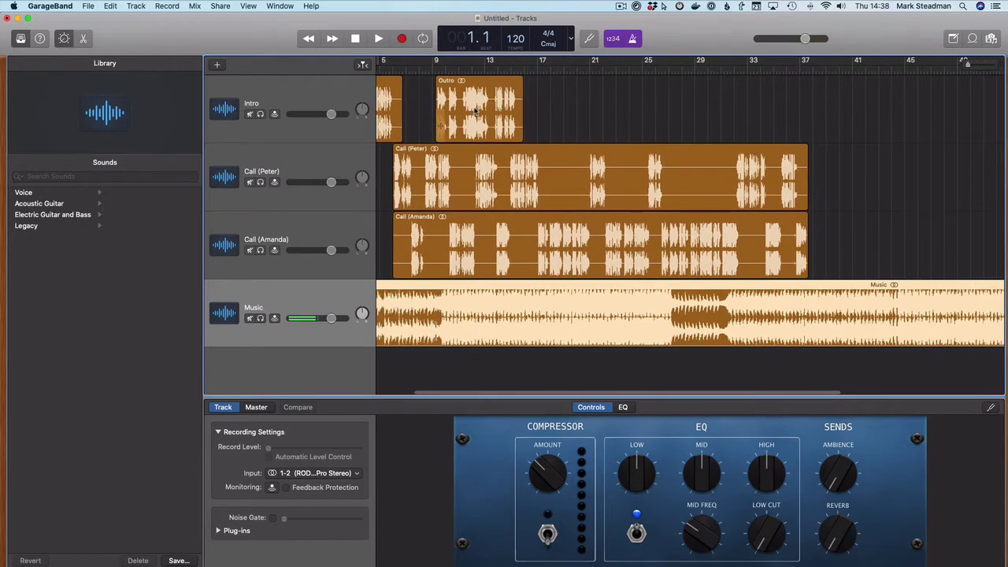
scroll(475, 111, up, 3)
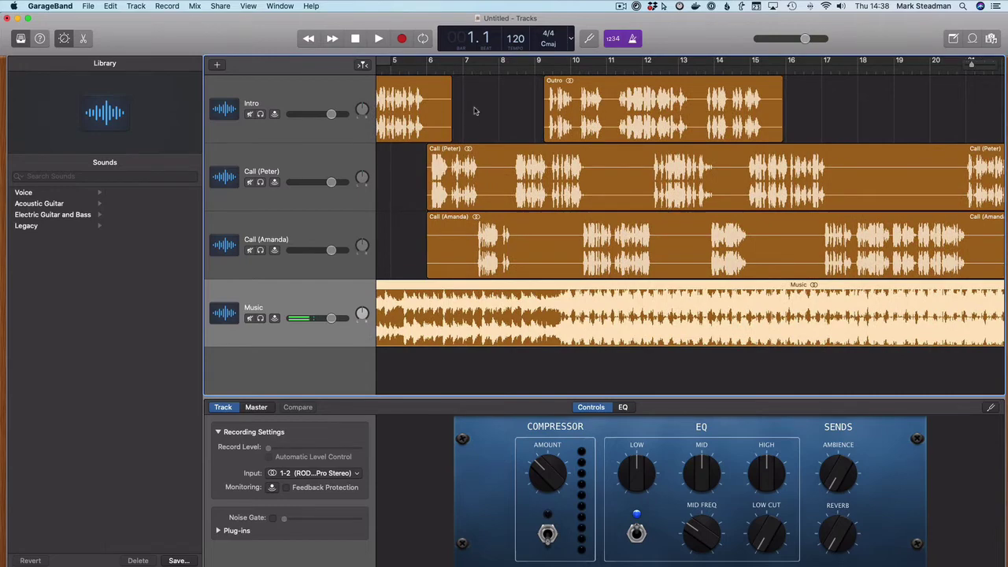
scroll(477, 111, down, 4)
scroll(476, 111, down, 3)
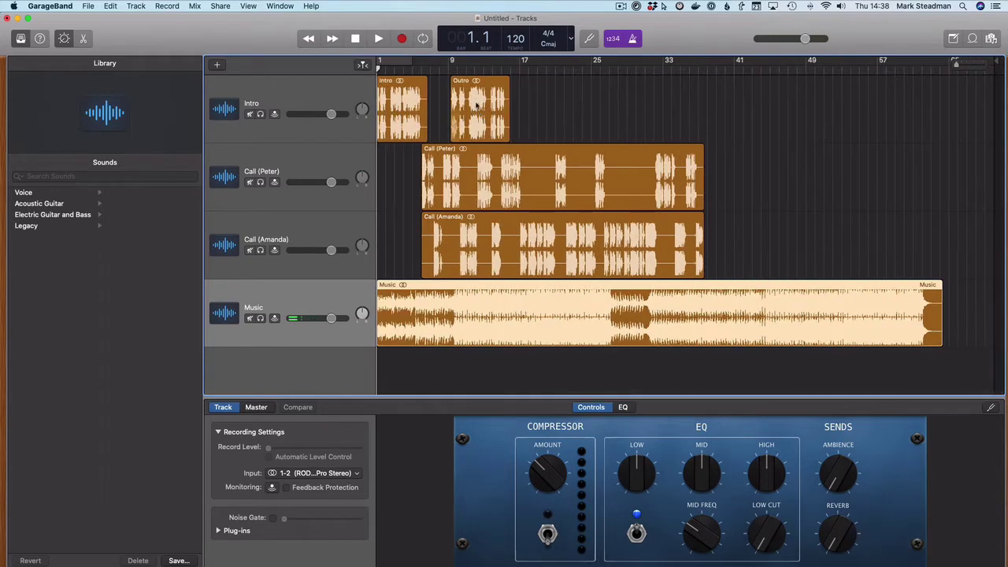
drag(479, 108, 723, 106)
scroll(412, 139, up, 5)
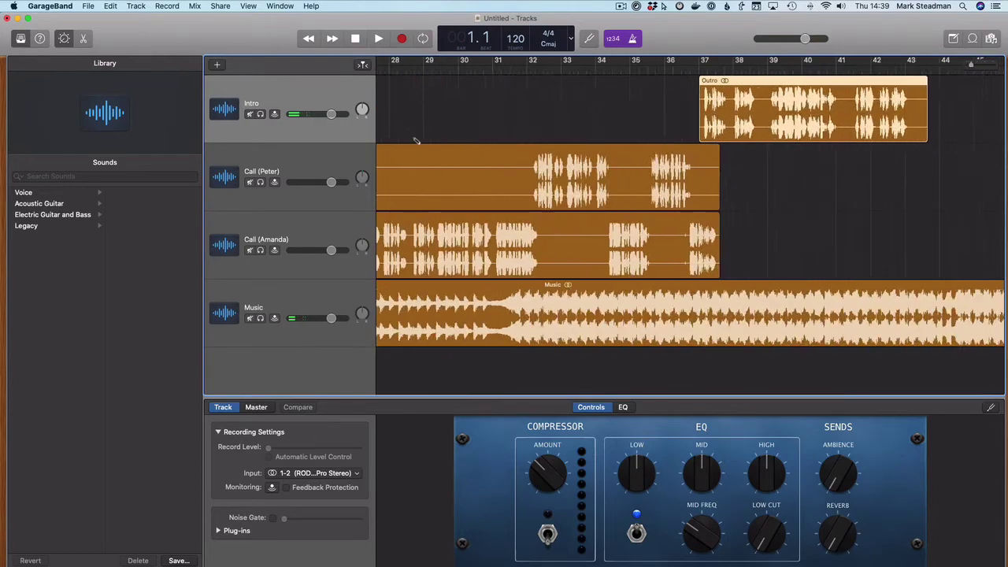
scroll(623, 142, right, 5)
drag(758, 123, 800, 122)
- Shift the Intro and Call regions together so they start near bar 5
scroll(514, 100, left, 20)
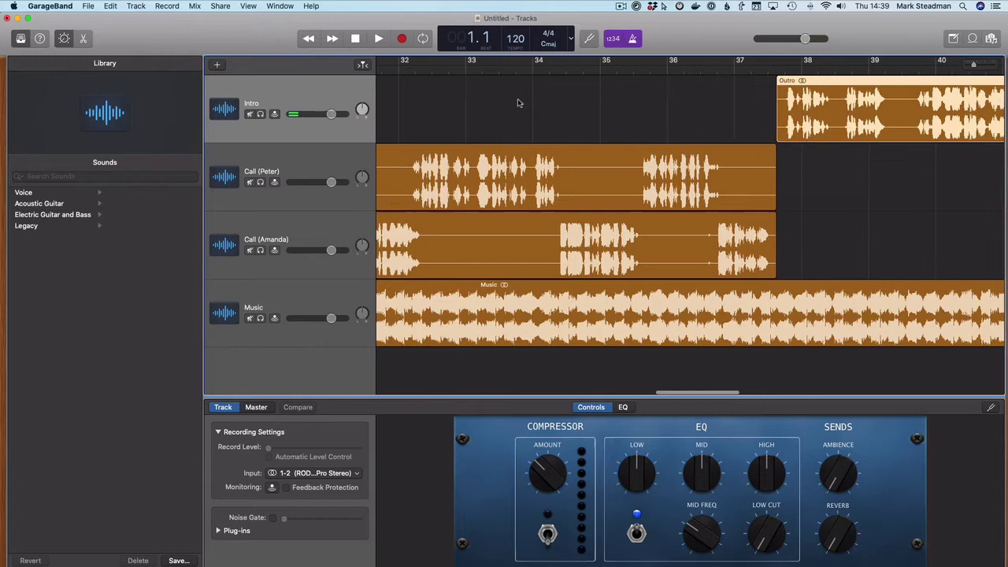
scroll(516, 102, right, 5)
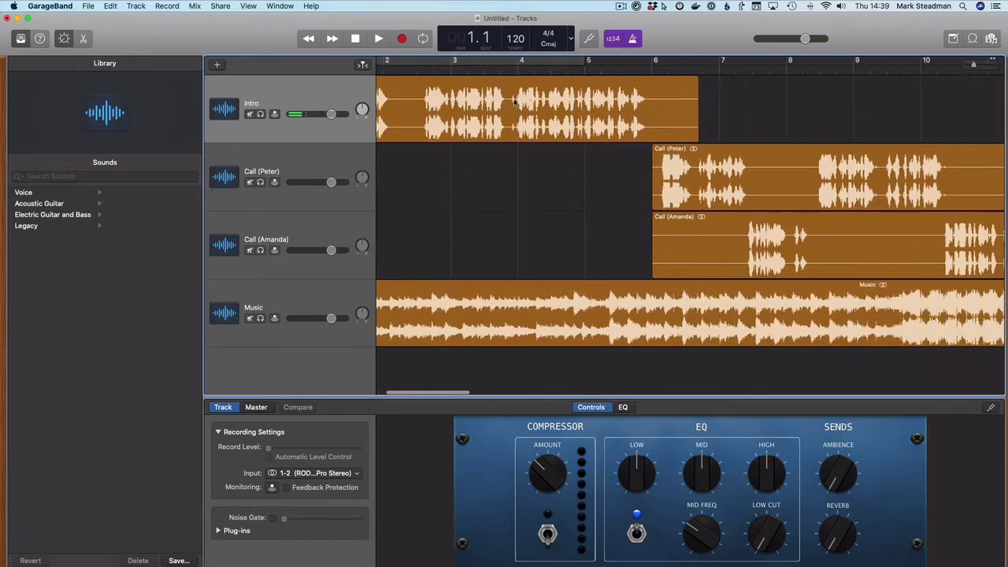
click(524, 110)
scroll(524, 110, left, 5)
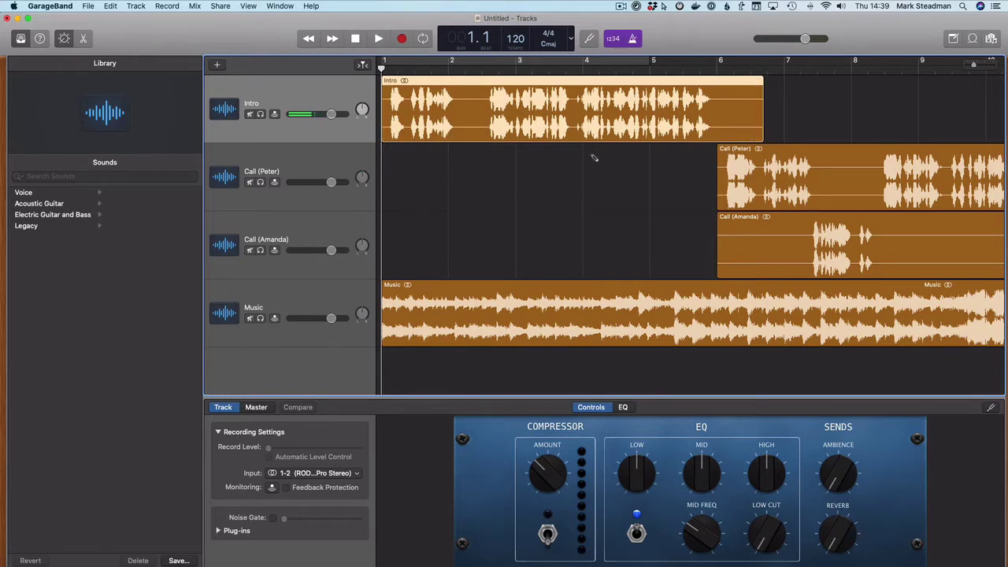
key(Down)
key(Down)
key(Down)
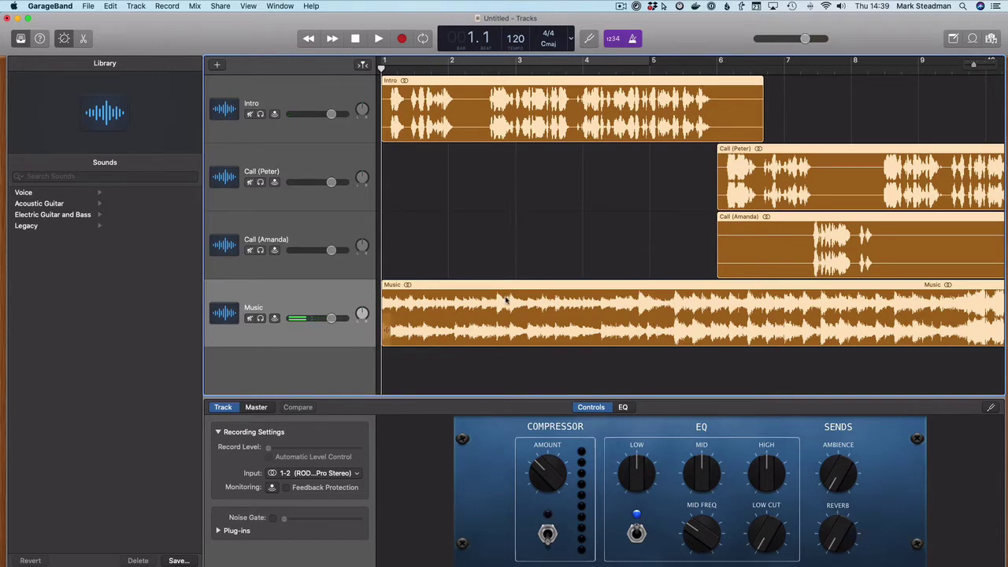
key(Up)
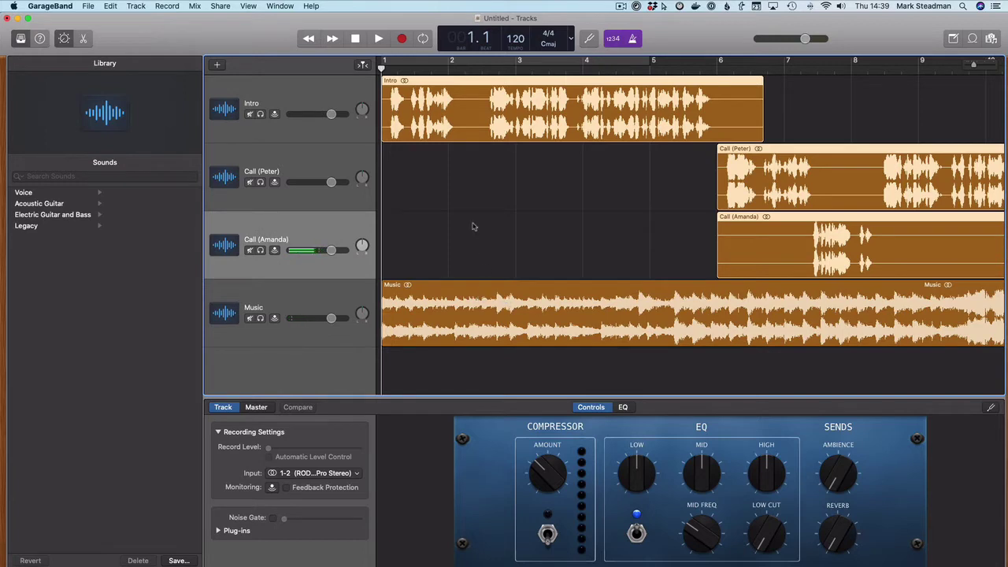
drag(445, 114, 764, 108)
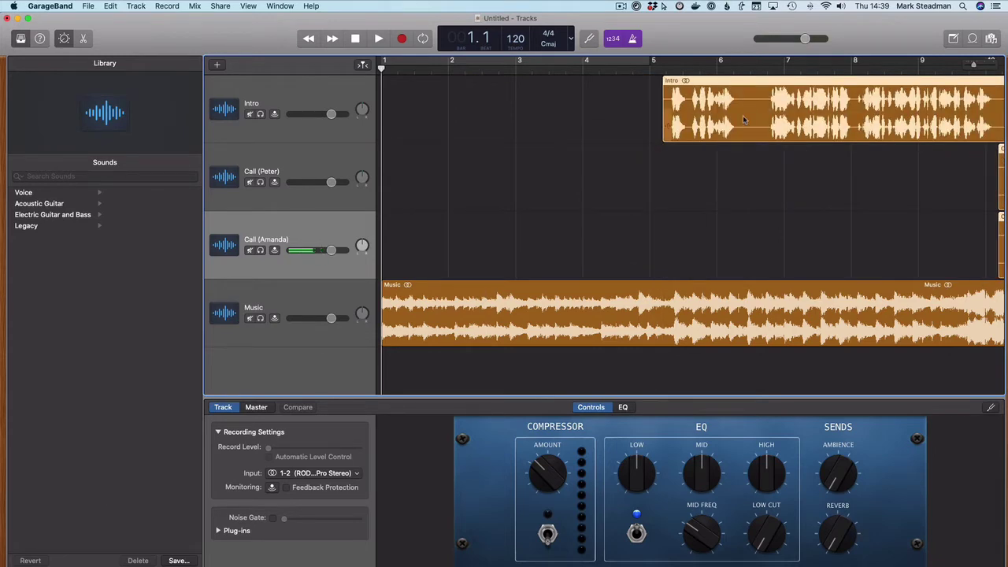
scroll(645, 181, right, 5)
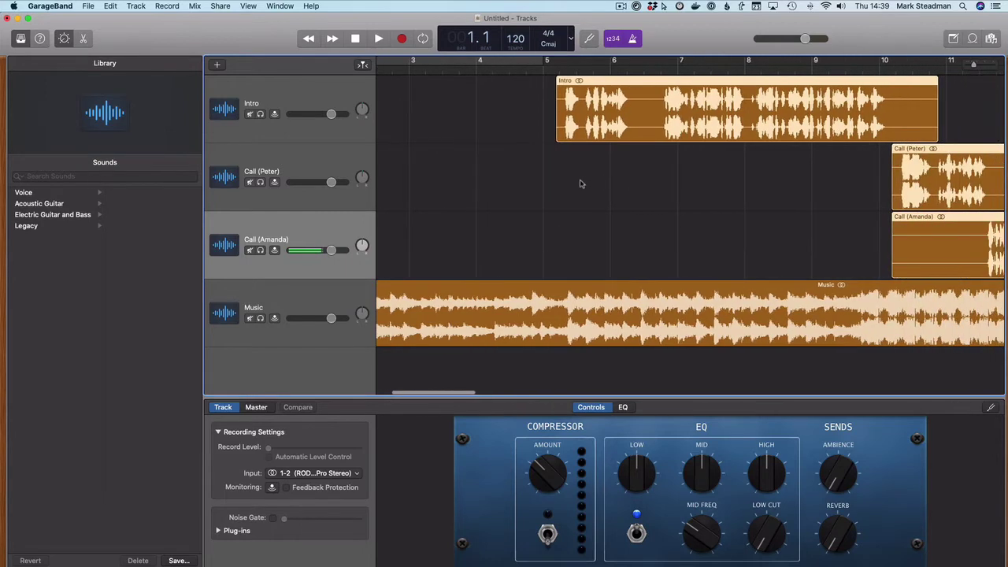
click(580, 184)
scroll(580, 184, right, 2)
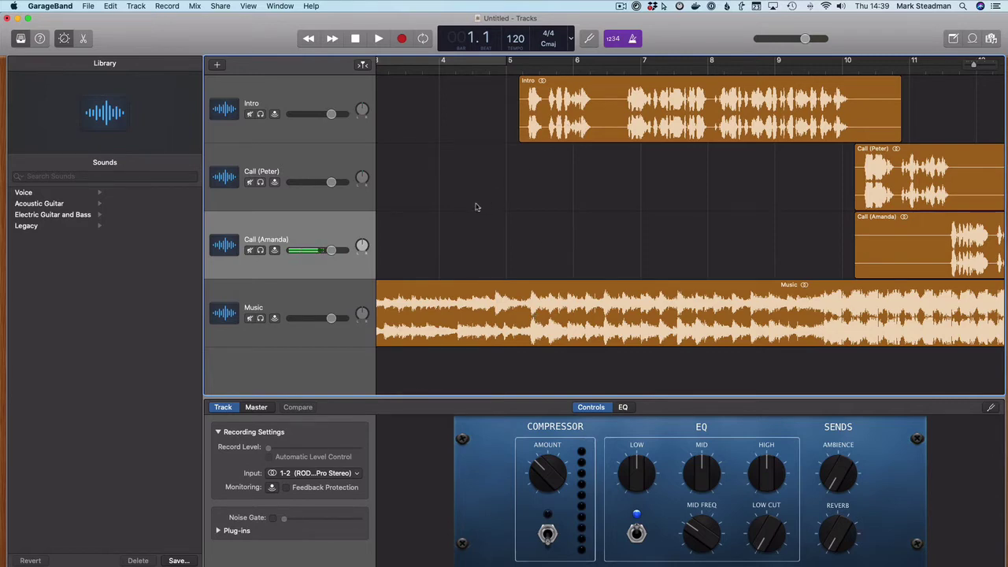
- Show volume automation and set the Music track's volume to -3 dB
key(a)
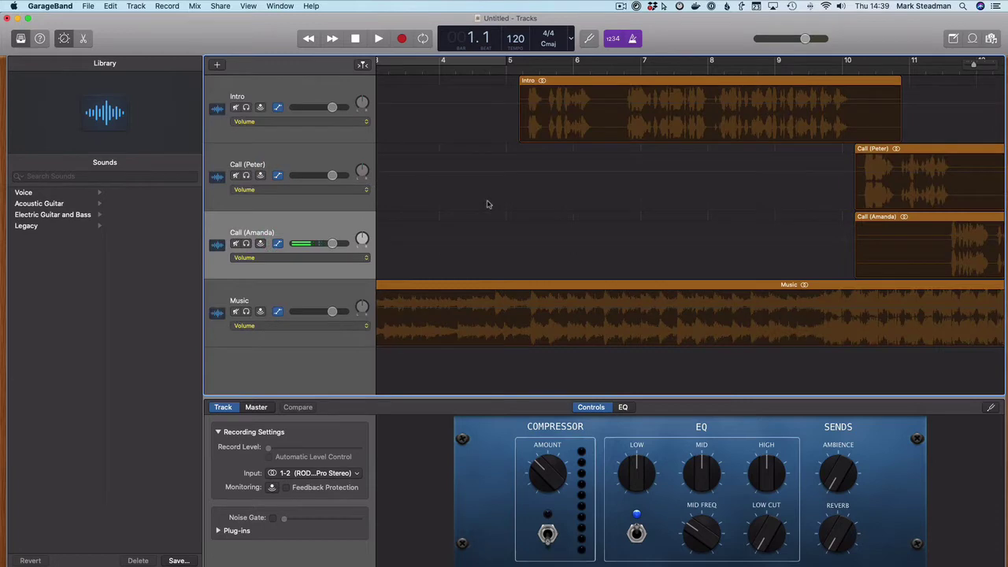
click(510, 336)
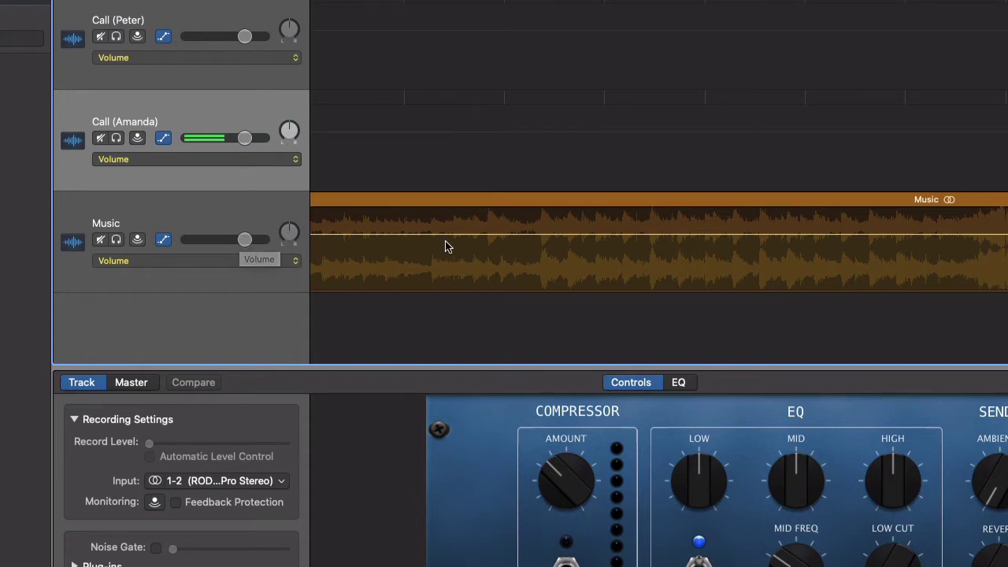
double_click(244, 241)
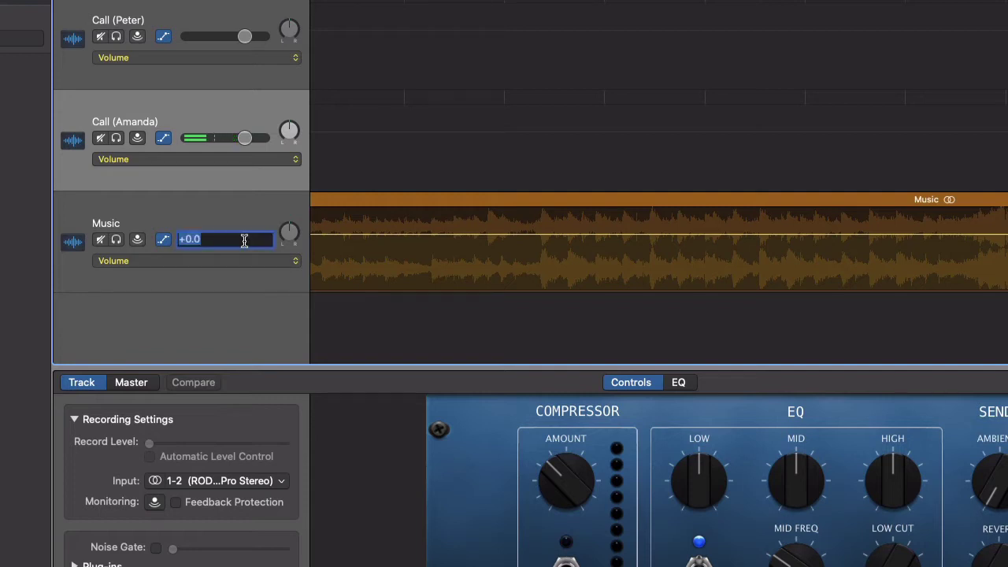
text(-3)
key(Return)
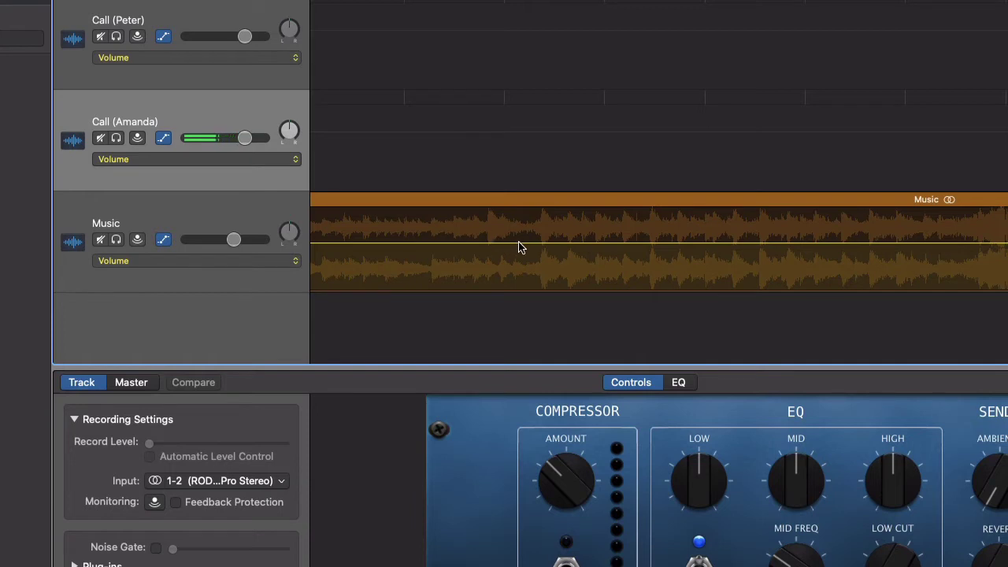
- Add two points on the Music volume line and drag the second down to about -12.3 dB
scroll(519, 247, left, 2)
scroll(517, 247, right, 3)
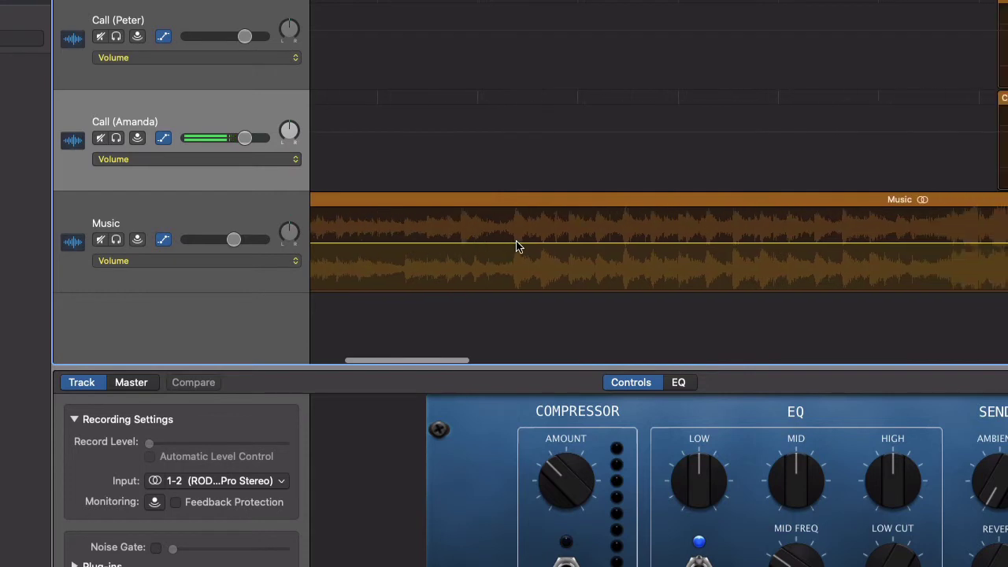
scroll(517, 247, right, 2)
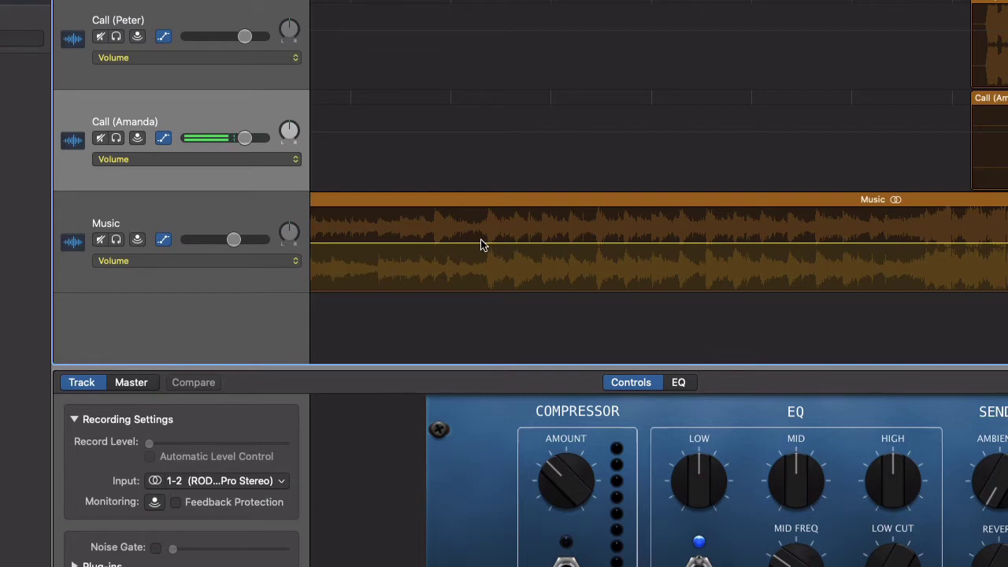
scroll(482, 245, up, 5)
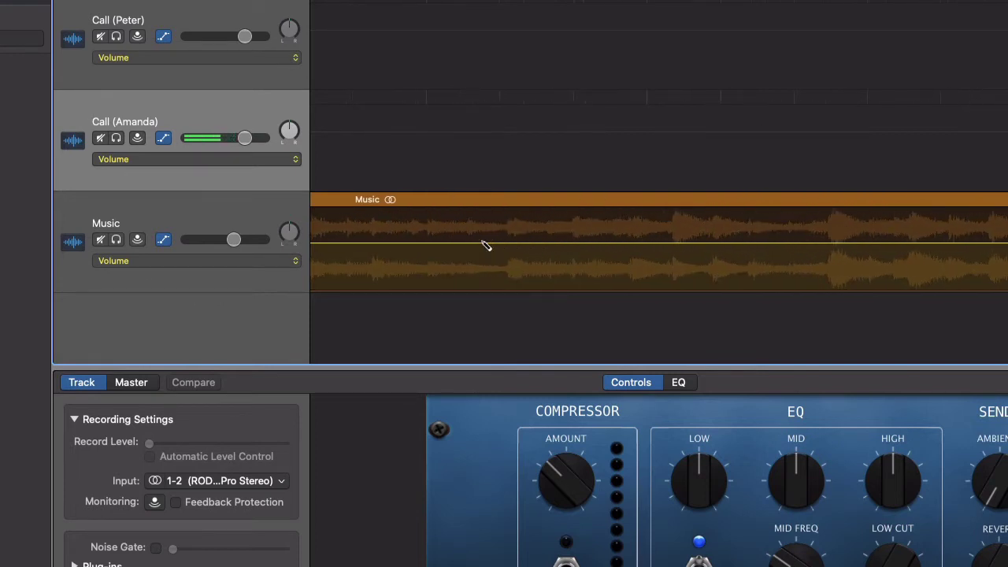
scroll(482, 245, down, 3)
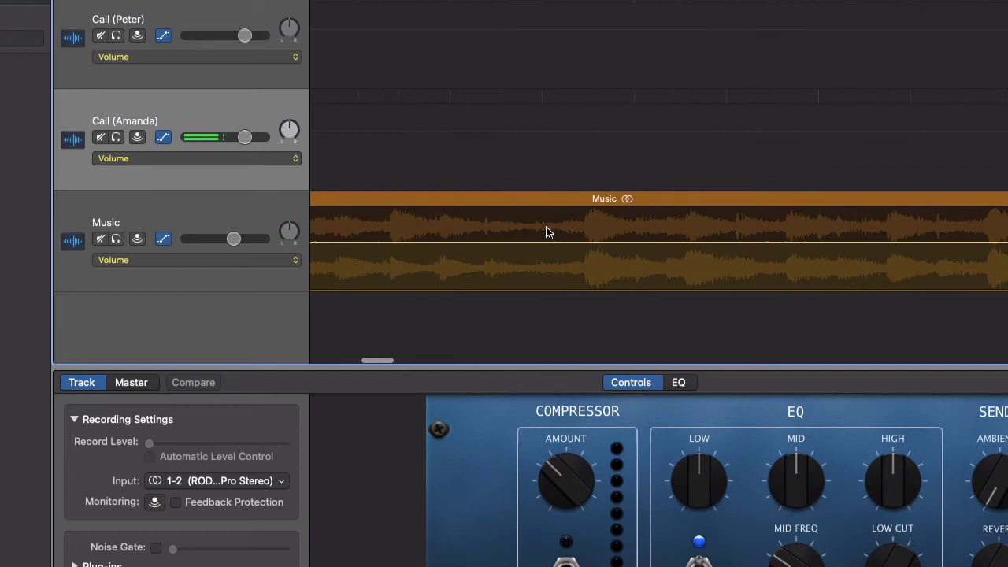
click(526, 244)
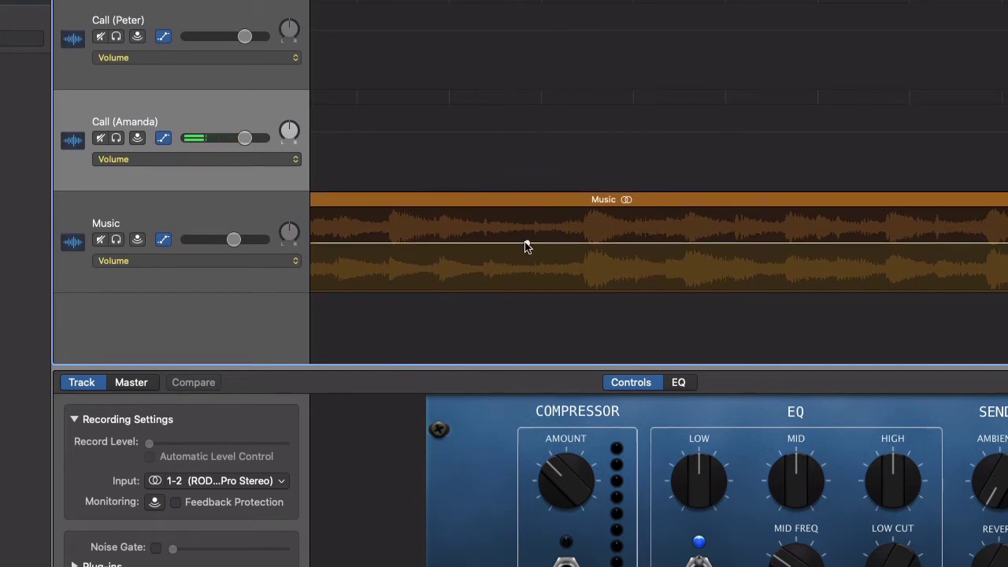
scroll(530, 247, right, 1)
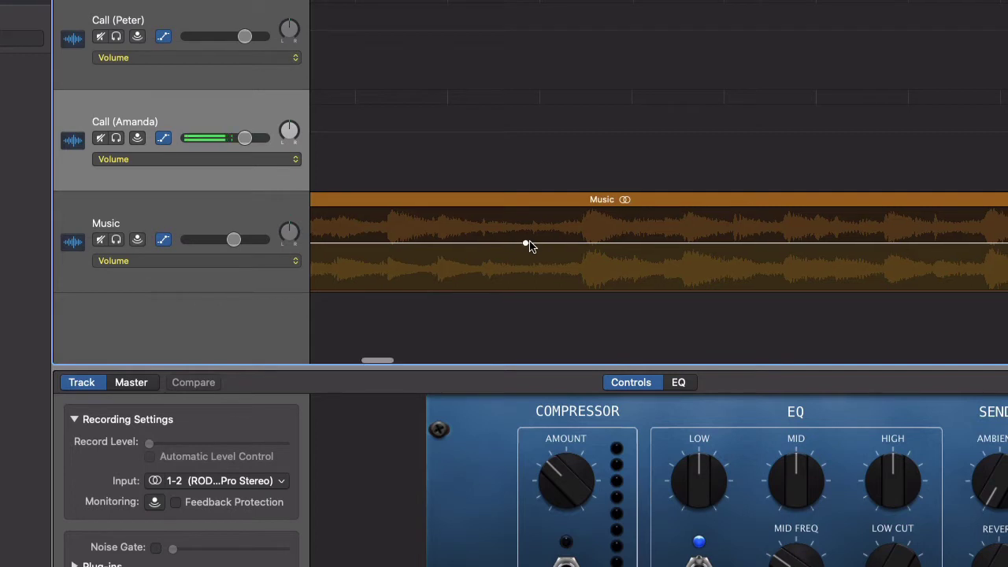
scroll(564, 247, right, 2)
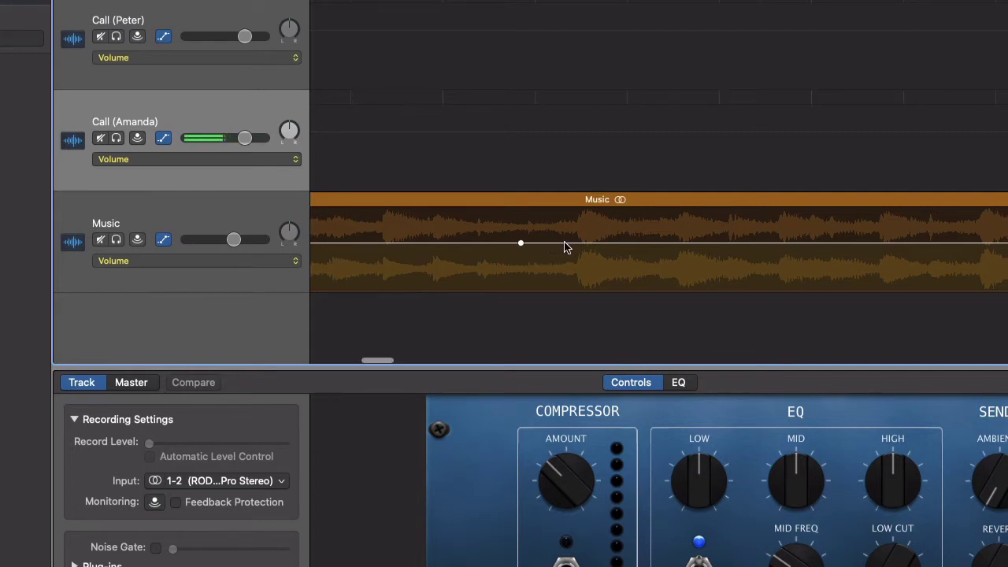
click(563, 243)
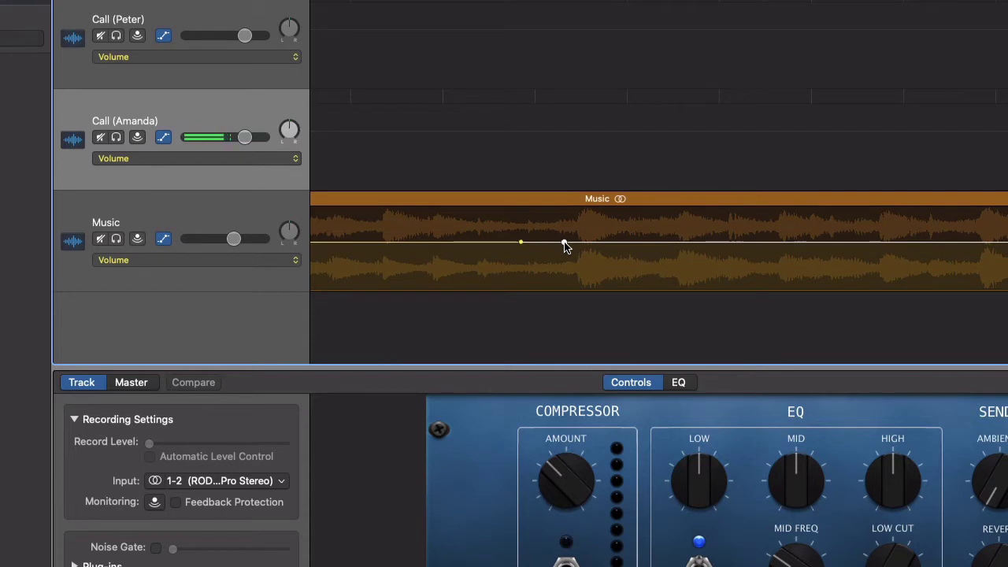
drag(563, 243, 563, 271)
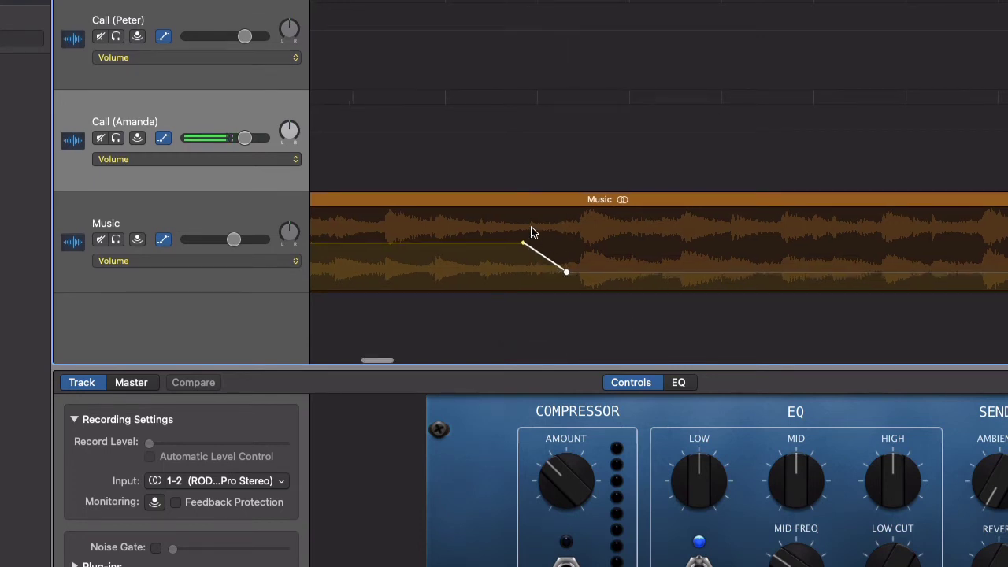
scroll(658, 237, left, 1)
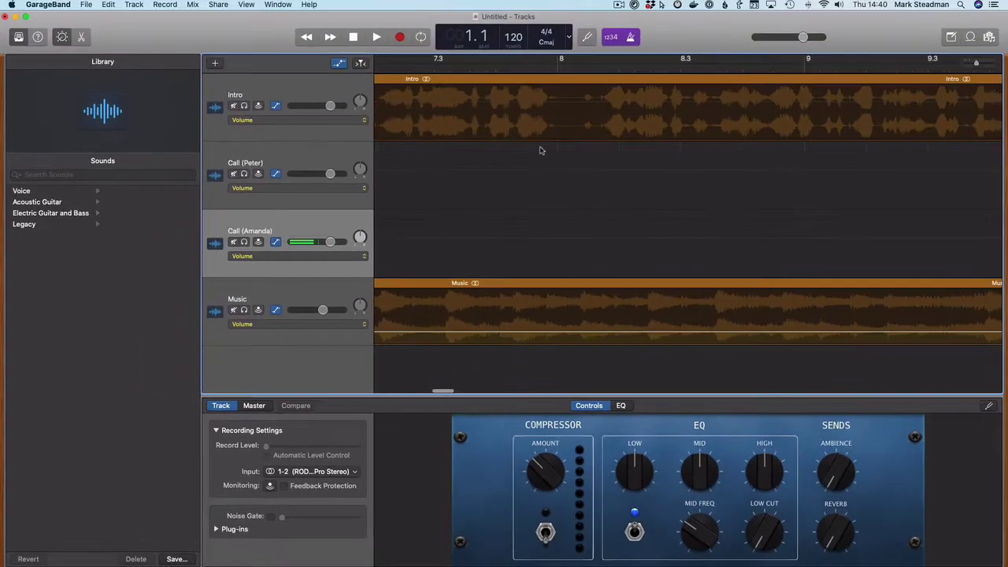
- Split the Music region at bar 10.2 with Cmd+T and delete the part after the cut
scroll(543, 121, right, 10)
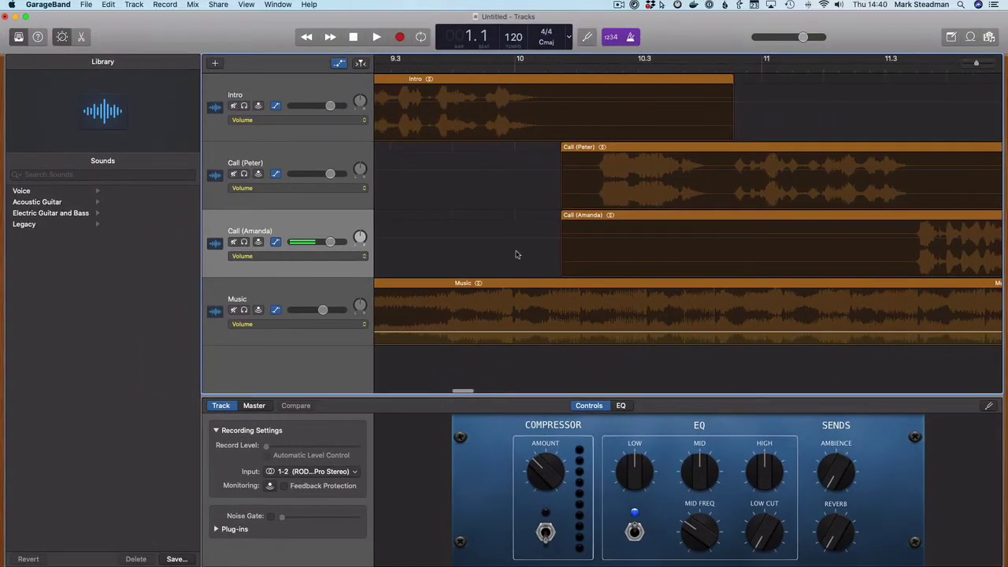
key(a)
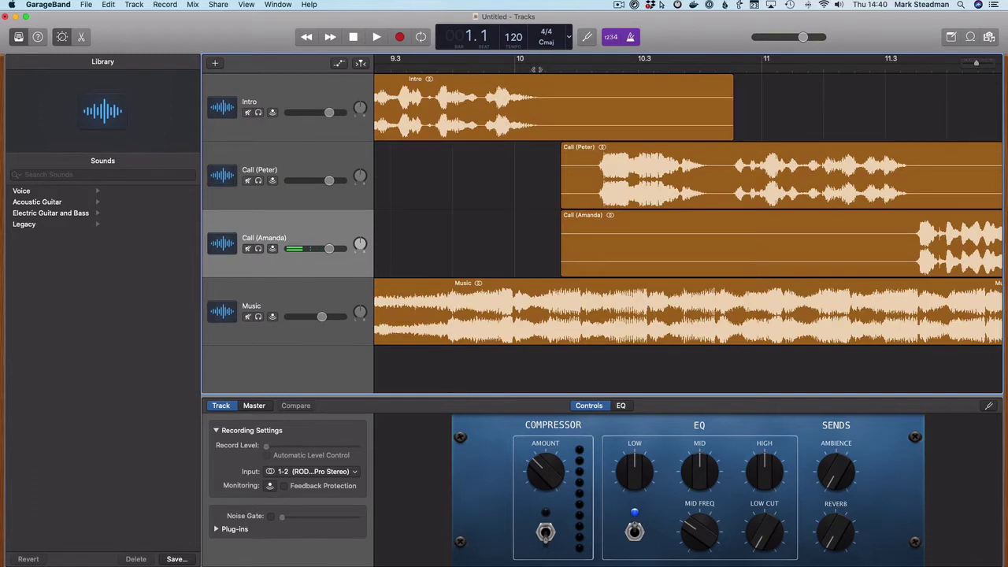
scroll(534, 70, right, 2)
click(575, 63)
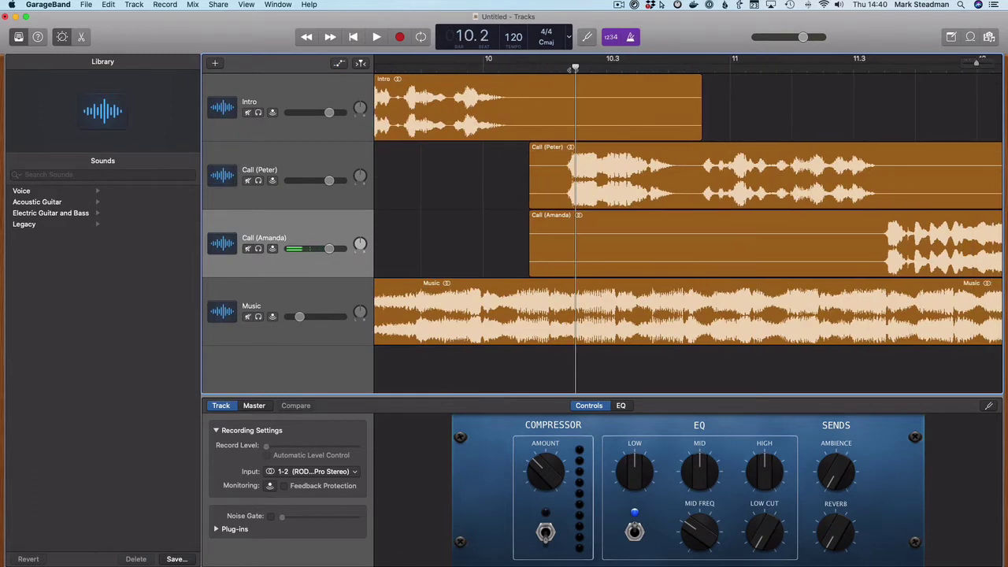
drag(575, 67, 565, 67)
click(561, 308)
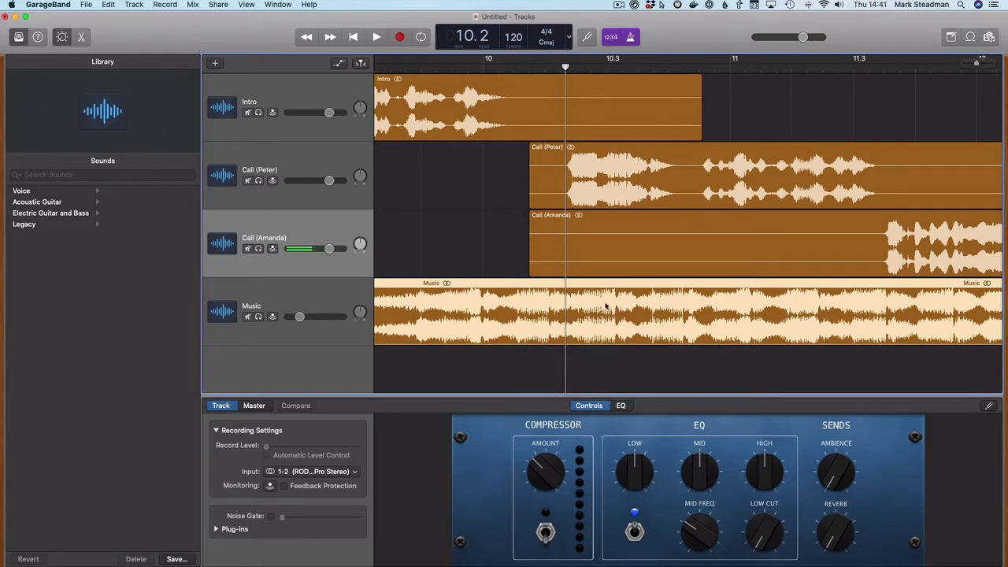
key(super+t)
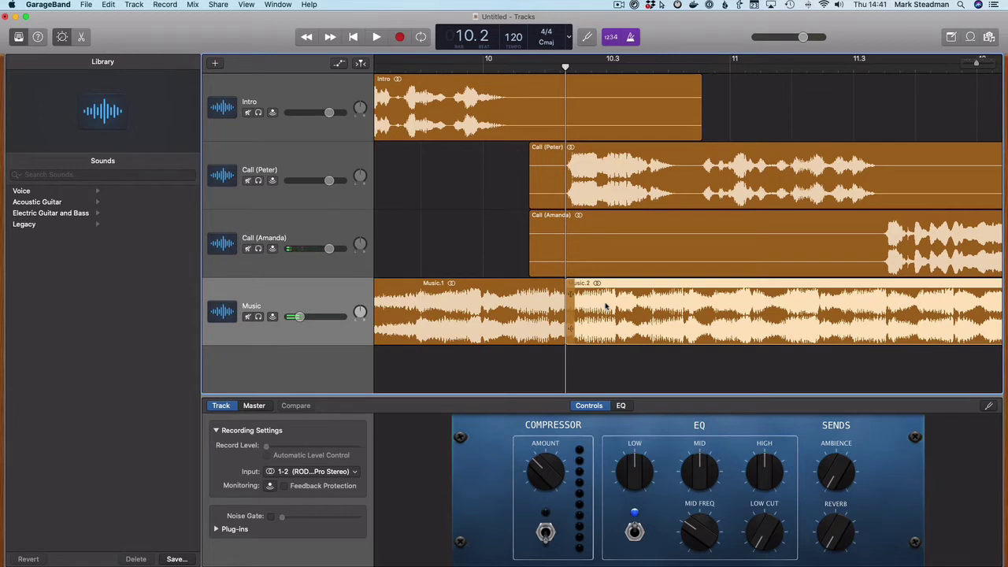
key(Delete)
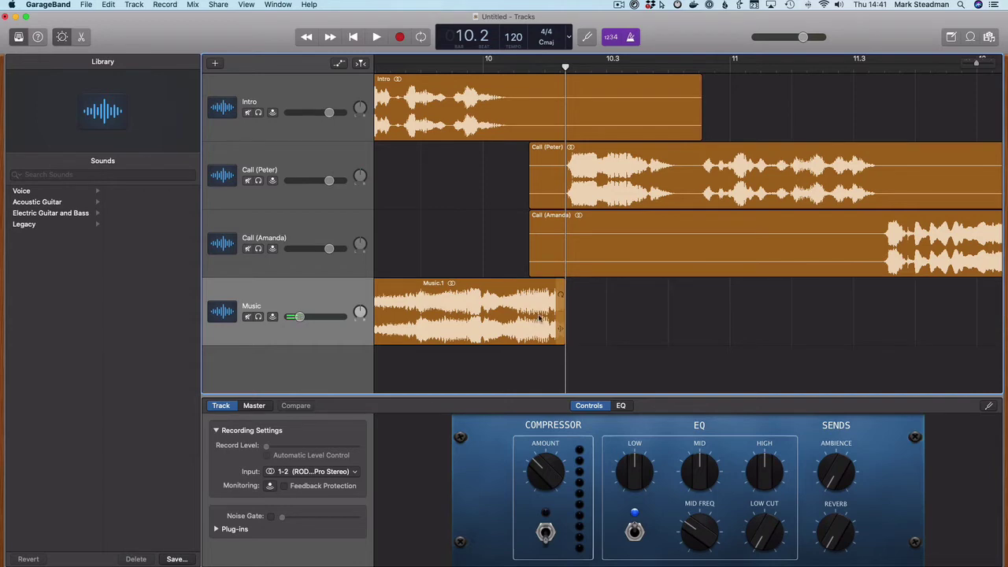
key(a)
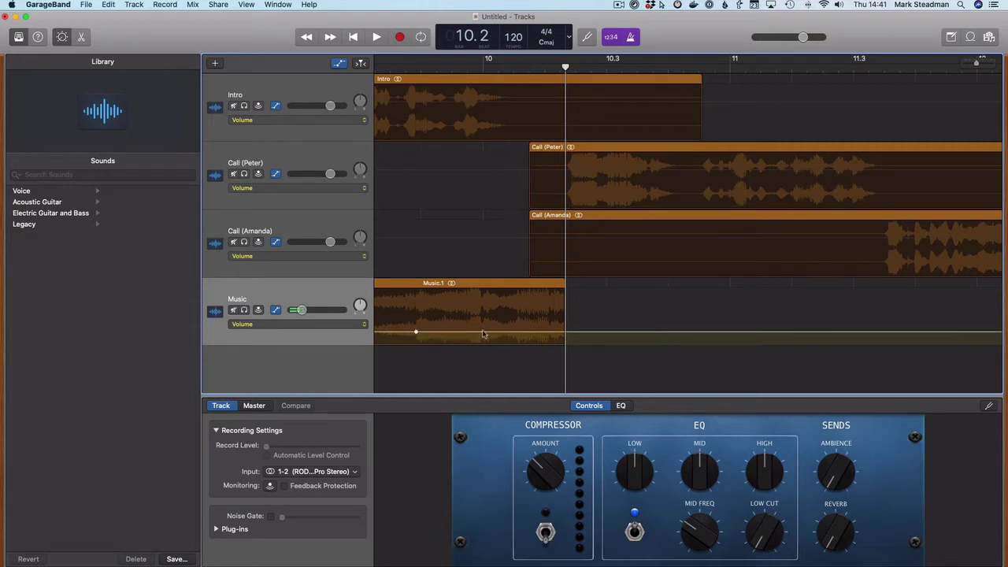
- Drag the Music volume point down to -∞ dB and place it at Music.1's end
drag(516, 333, 596, 344)
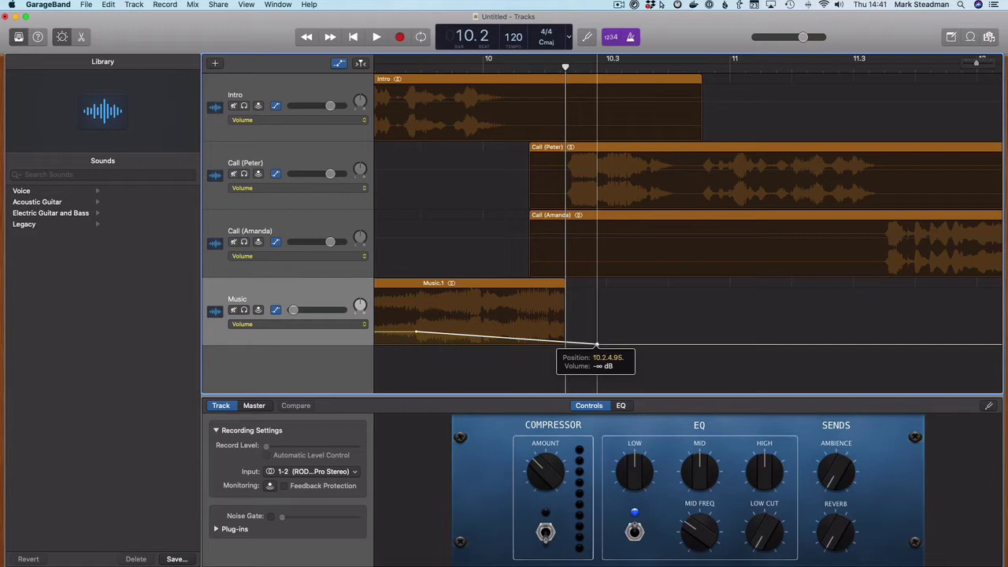
drag(596, 344, 596, 344)
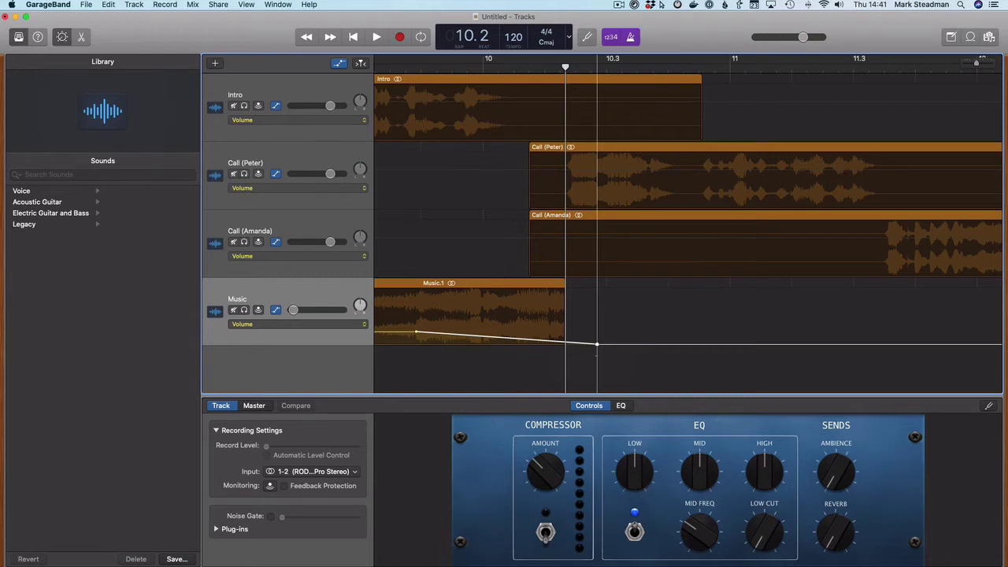
drag(596, 344, 559, 344)
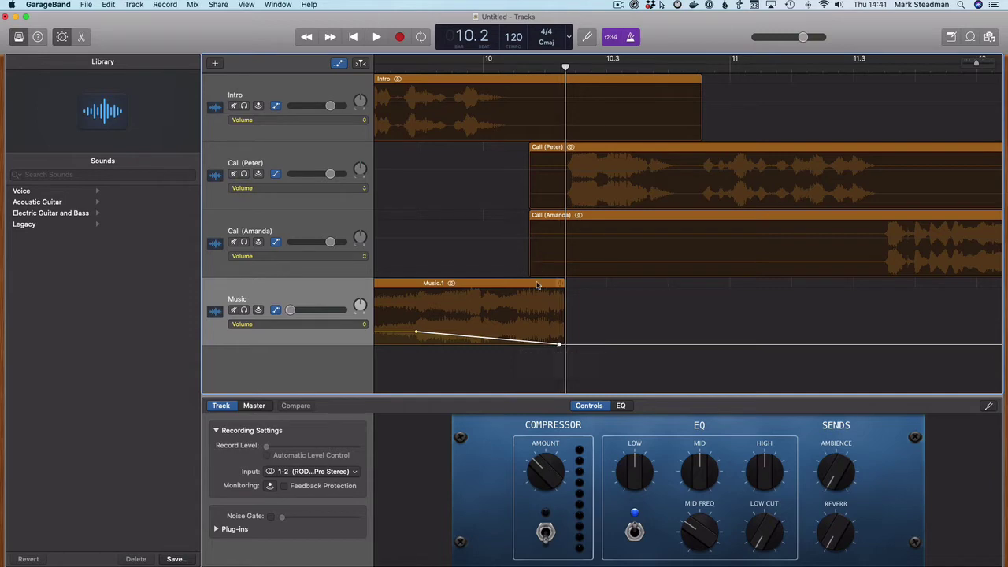
- Hide automation, scroll to the Outro near bar 41 and adjust the last Call (Amanda) region
key(a)
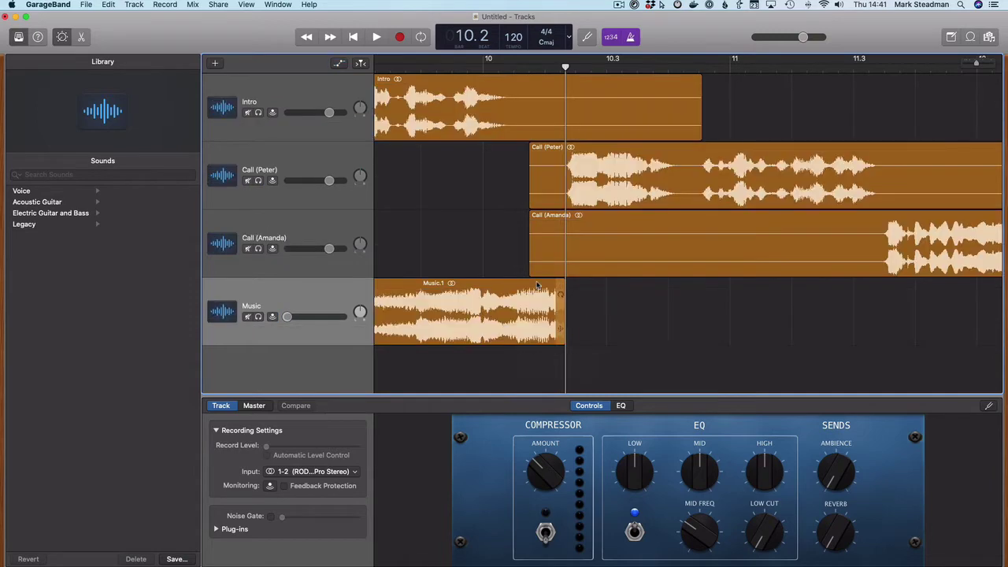
scroll(537, 285, right, 15)
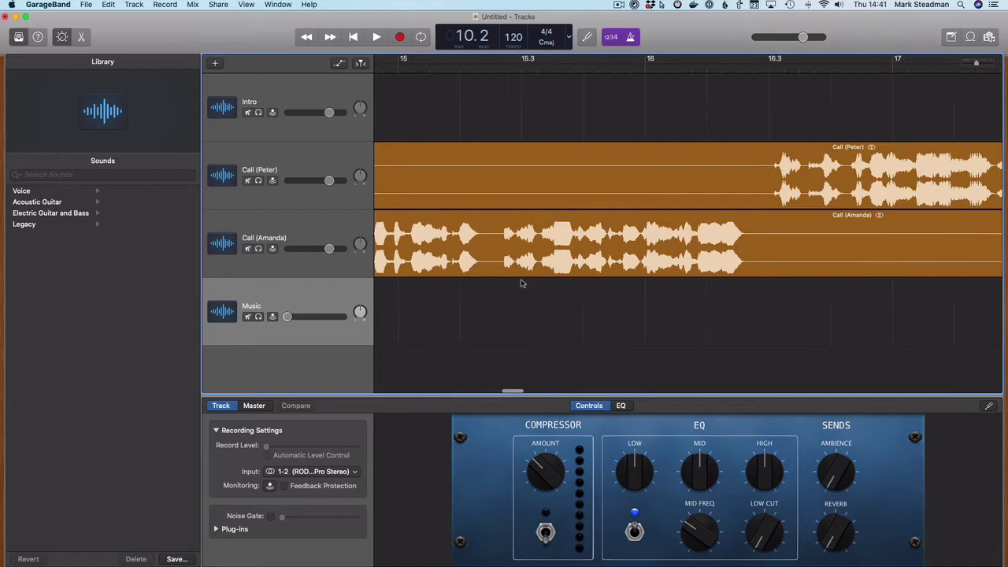
scroll(541, 272, right, 8)
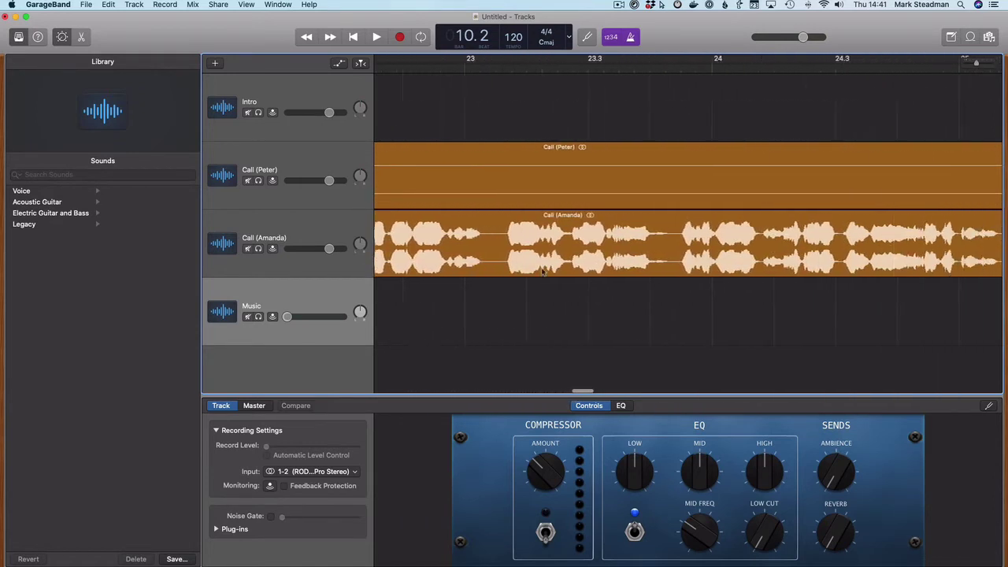
scroll(544, 272, right, 10)
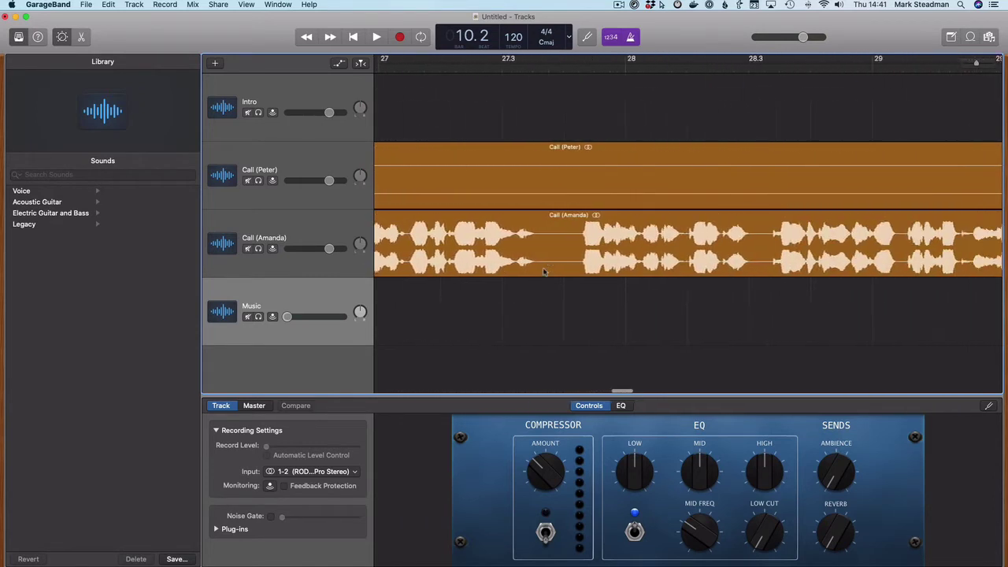
scroll(543, 271, right, 12)
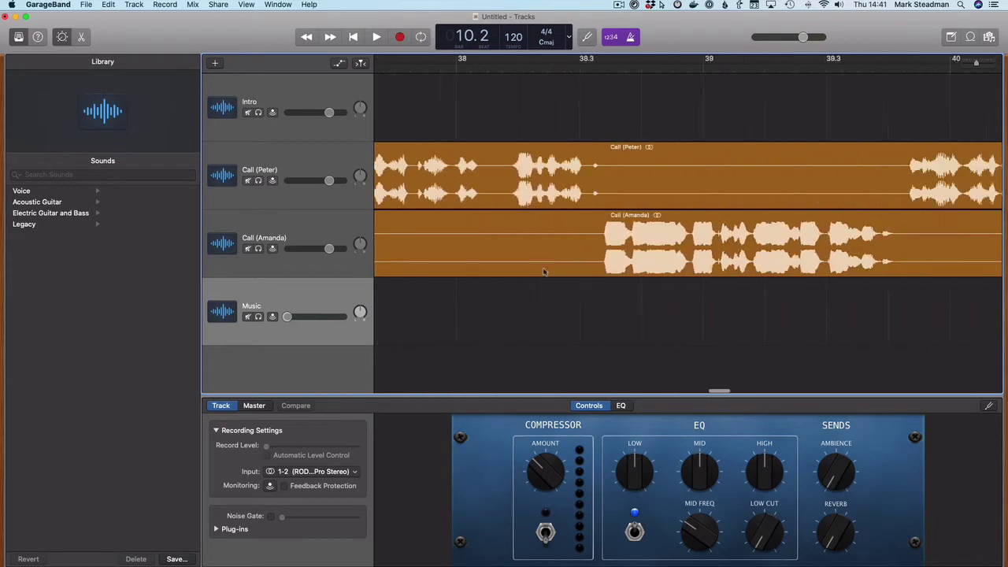
mouse_move(544, 272)
mouse_down()
mouse_move(549, 262)
mouse_move(536, 260)
mouse_move(551, 260)
mouse_up()
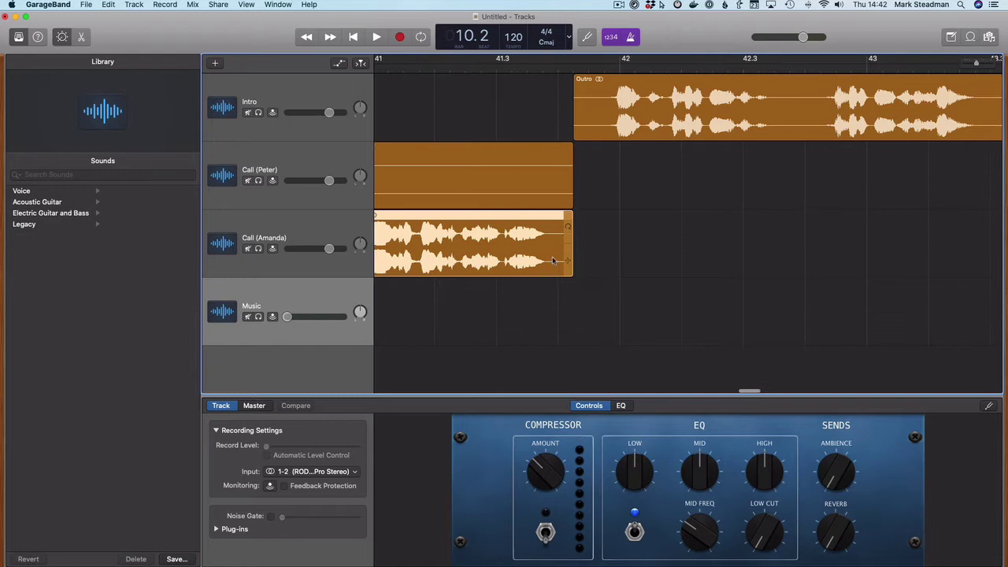
- Split the Outro at bar 42.1, trim the second piece and slide Outro.2 back to the playhead
scroll(553, 260, right, 3)
drag(607, 115, 571, 115)
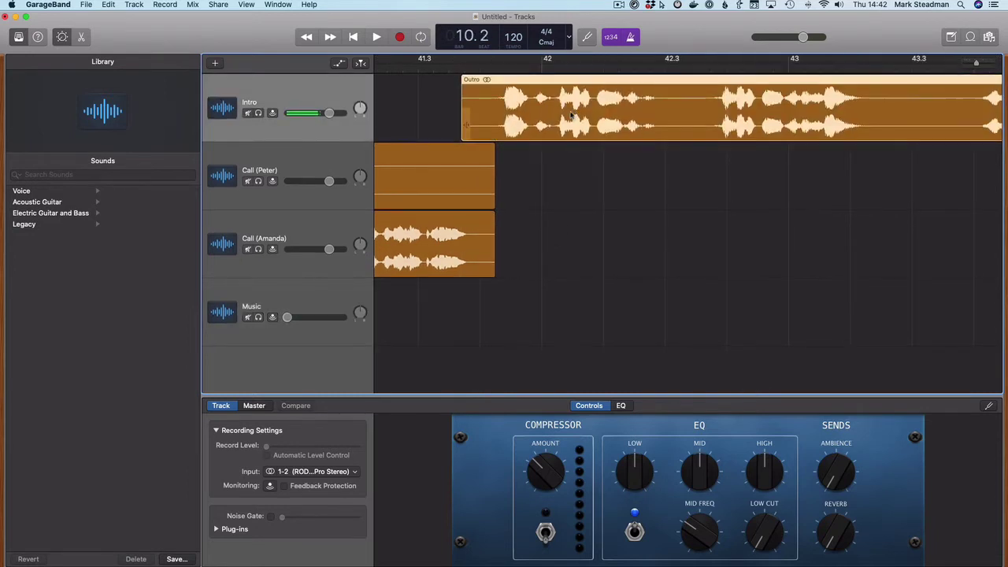
scroll(572, 115, right, 4)
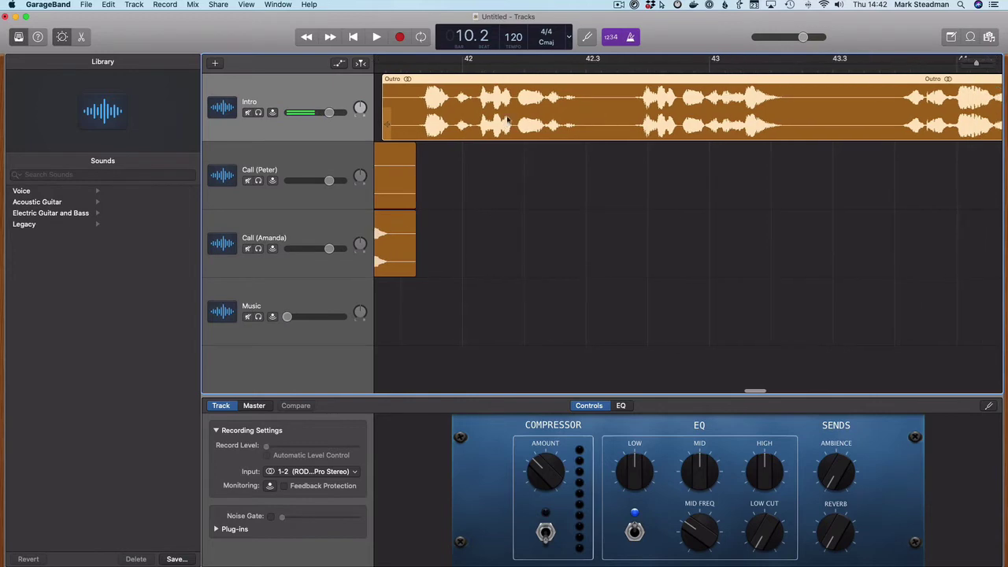
click(510, 69)
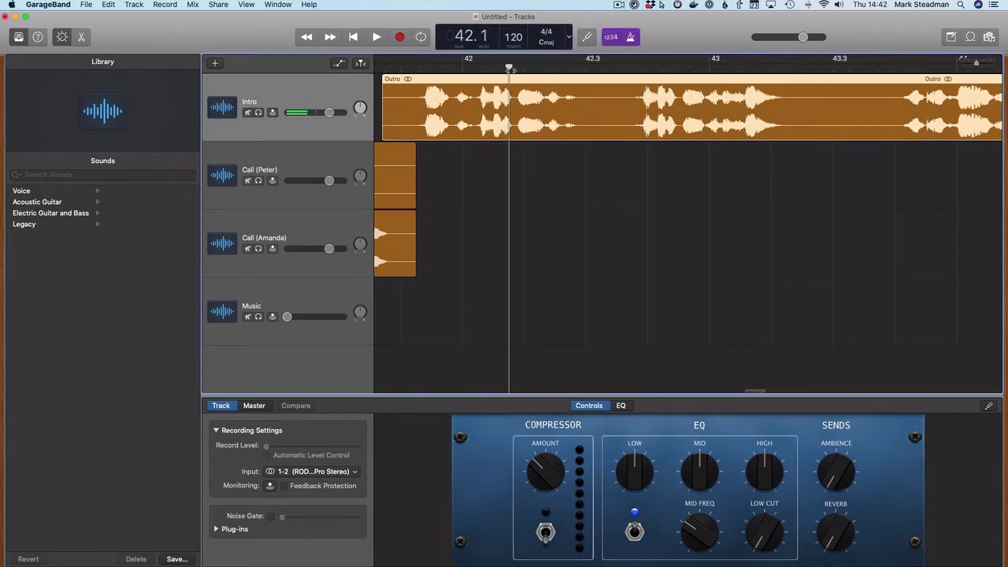
key(super+t)
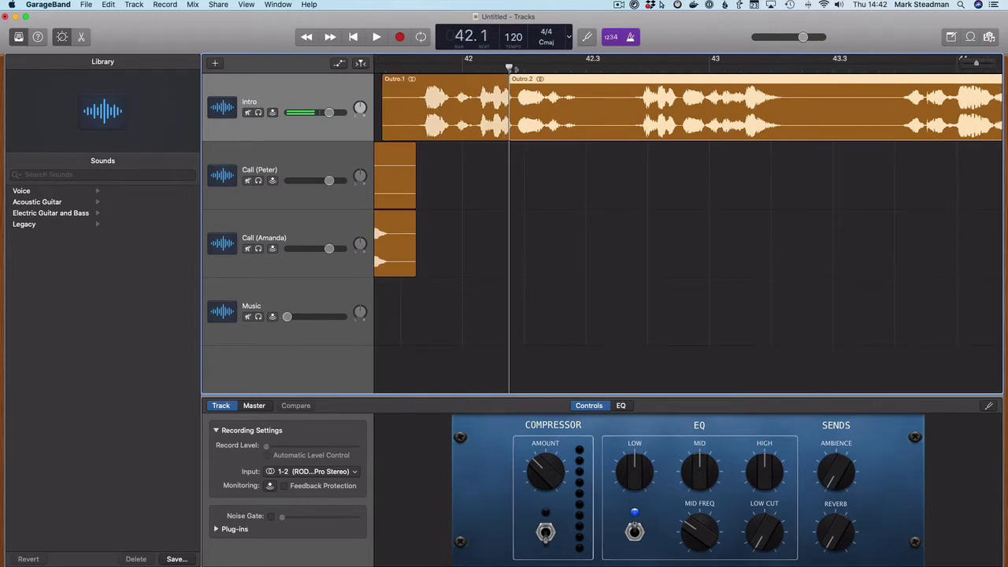
drag(512, 139, 687, 151)
scroll(709, 118, right, 1)
drag(729, 118, 568, 124)
- Cut out the short Outro.5 piece between 42.3 and 42.4 and close the gap with Outro.6
scroll(569, 124, right, 2)
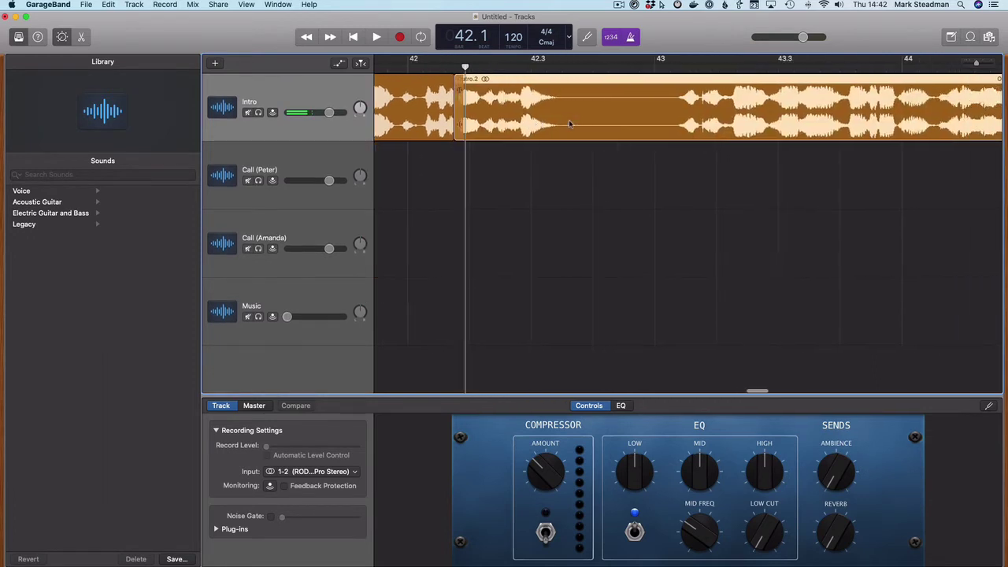
scroll(569, 120, right, 1)
click(545, 68)
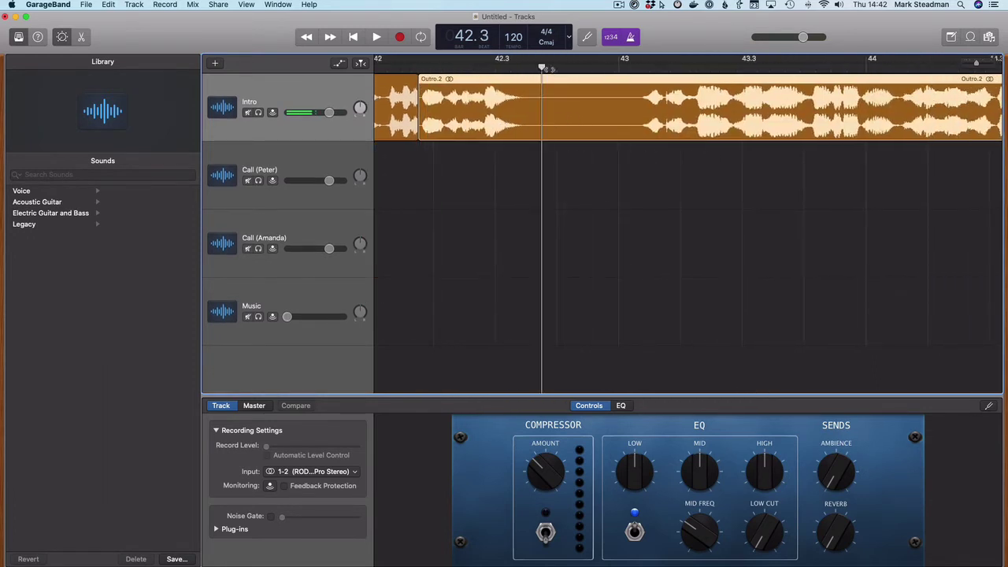
key(super+t)
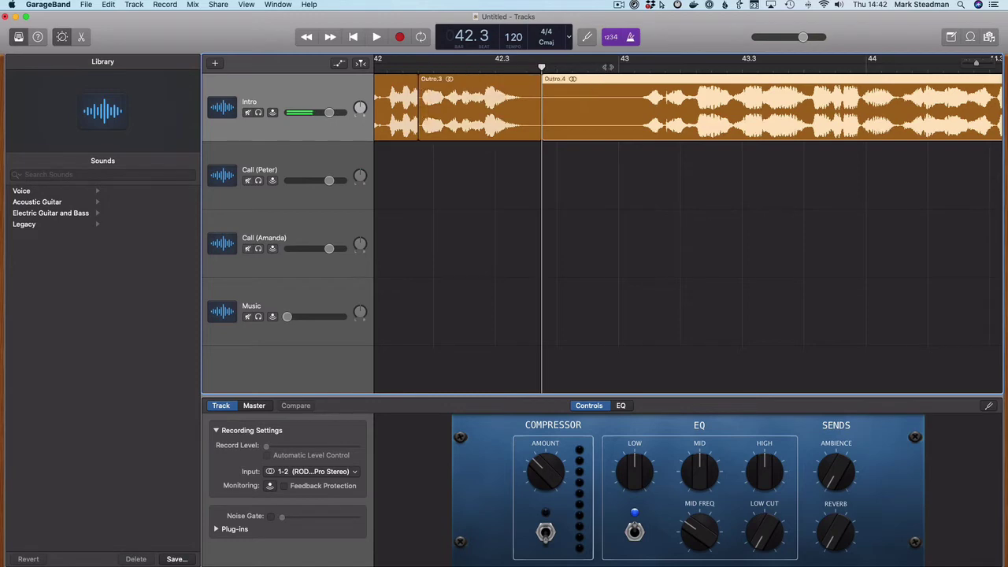
click(604, 68)
key(super+t)
click(582, 104)
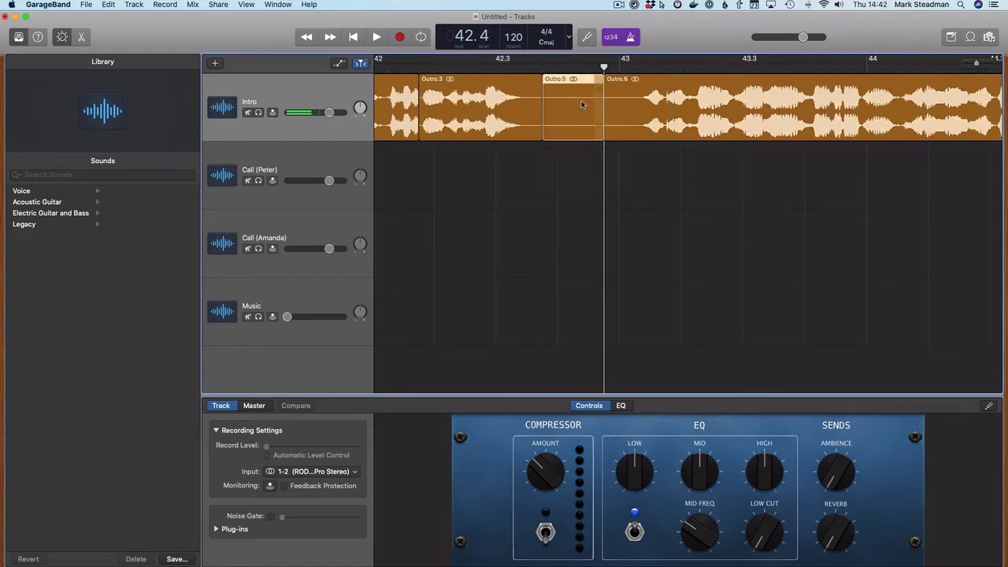
key(Delete)
drag(622, 110, 674, 114)
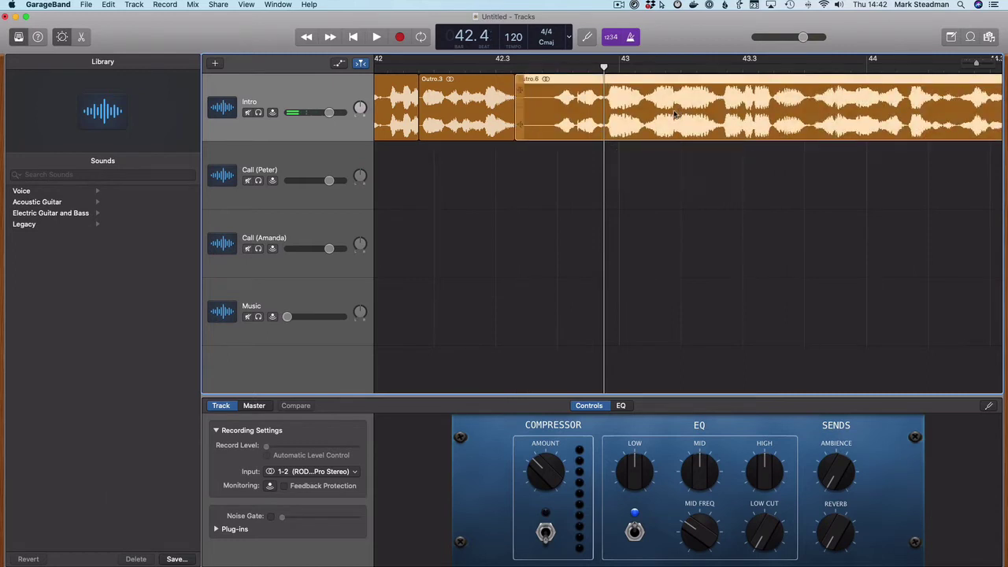
scroll(677, 112, right, 10)
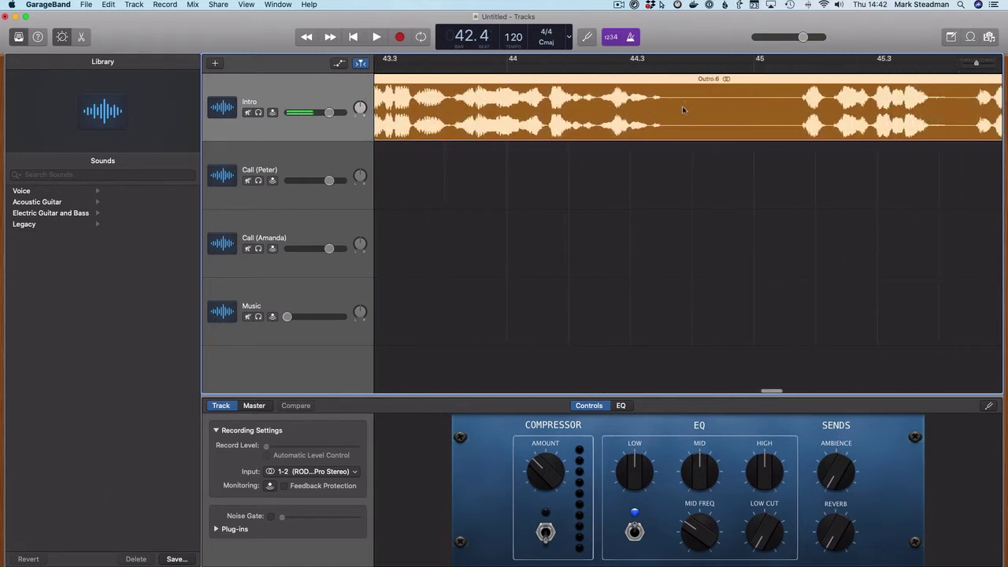
scroll(682, 110, right, 5)
key(z)
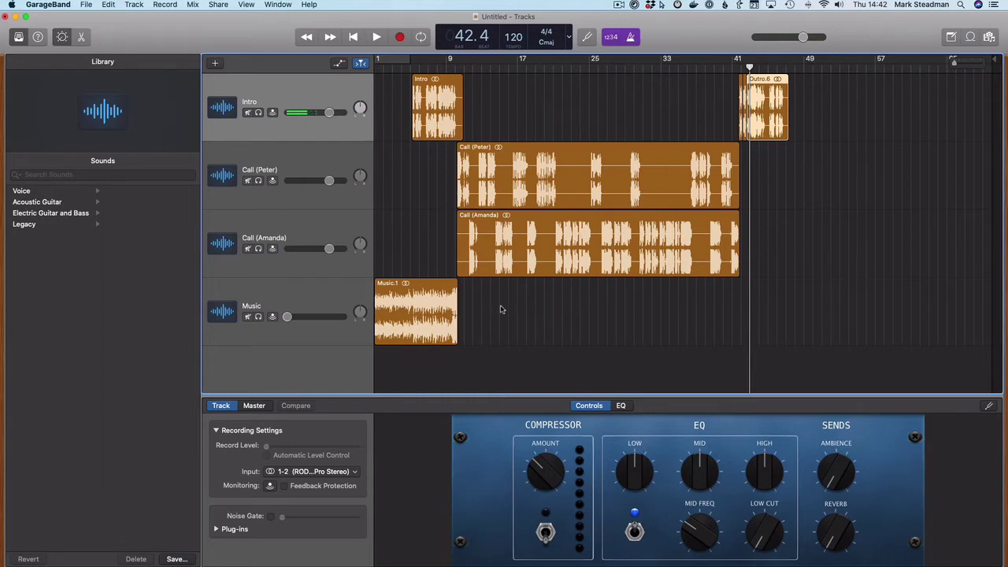
- Move the playhead back to bar 1, then toggle the Library panel off and on again
scroll(502, 308, left, 1)
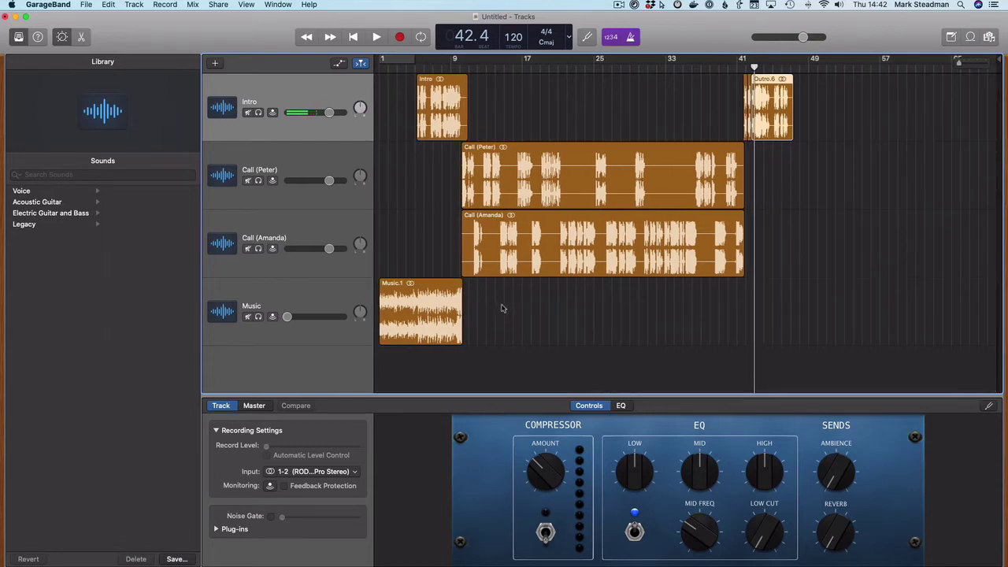
key(Return)
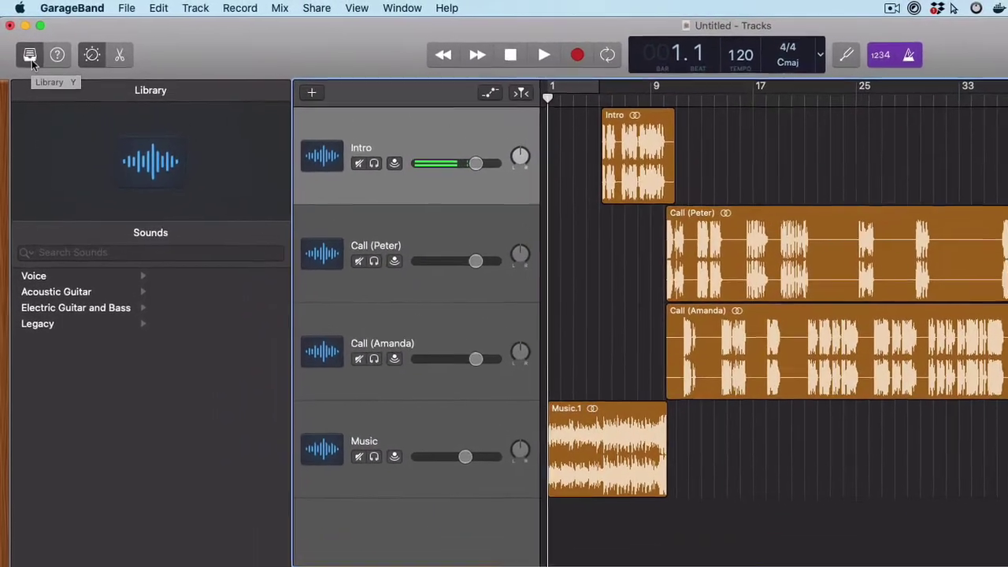
click(20, 38)
click(33, 60)
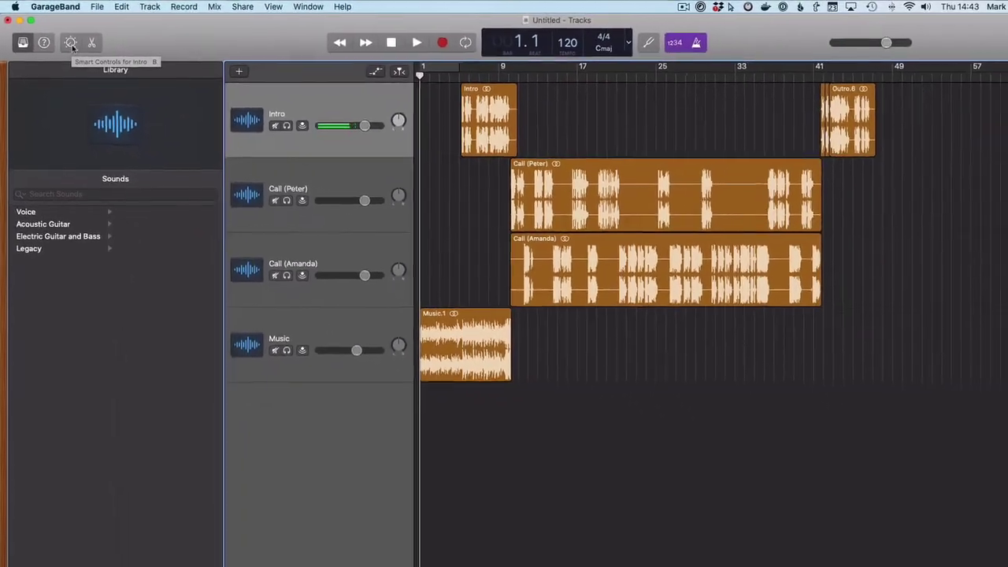
- Show the Master track's Smart Controls and bypass the master Channel EQ
click(92, 57)
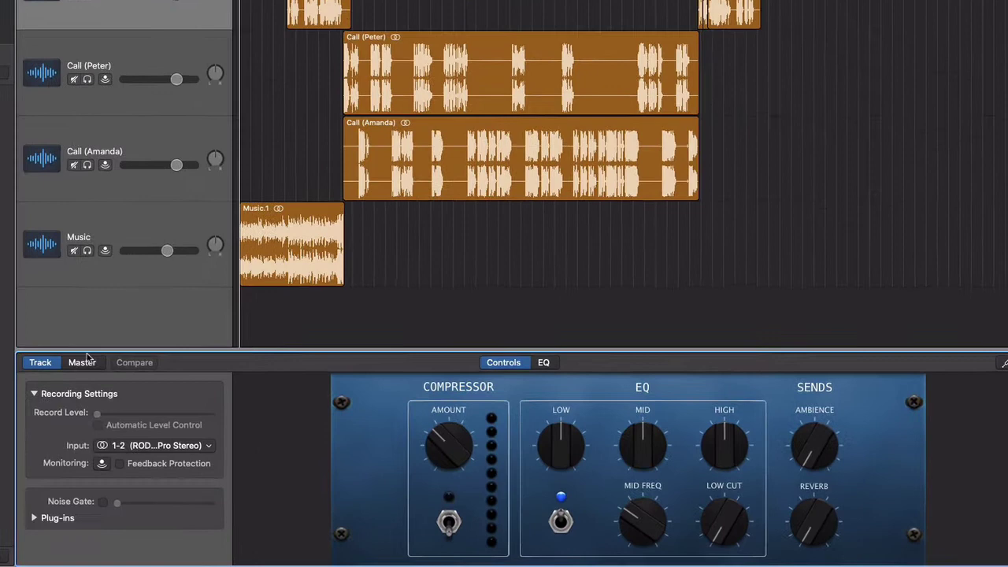
click(68, 360)
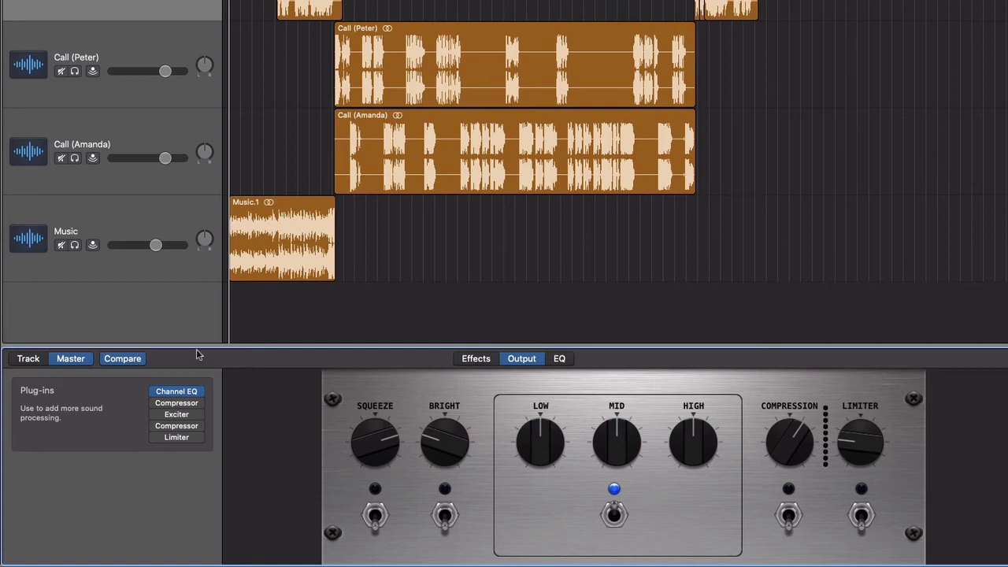
mouse_move(191, 391)
click(156, 392)
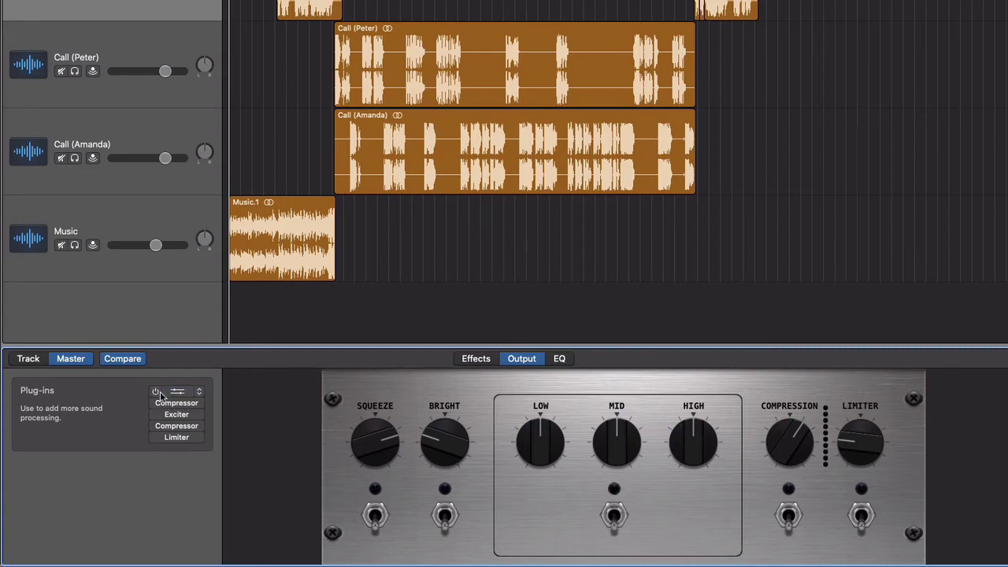
- Set the master Compressor threshold to -16.0 dB and ratio to 3.1:1
mouse_move(170, 403)
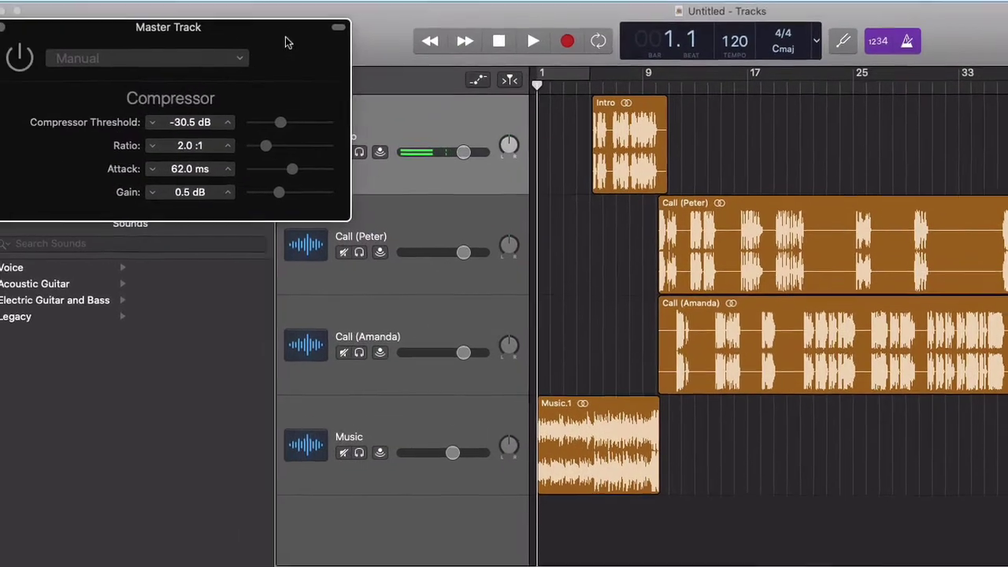
drag(286, 42, 664, 149)
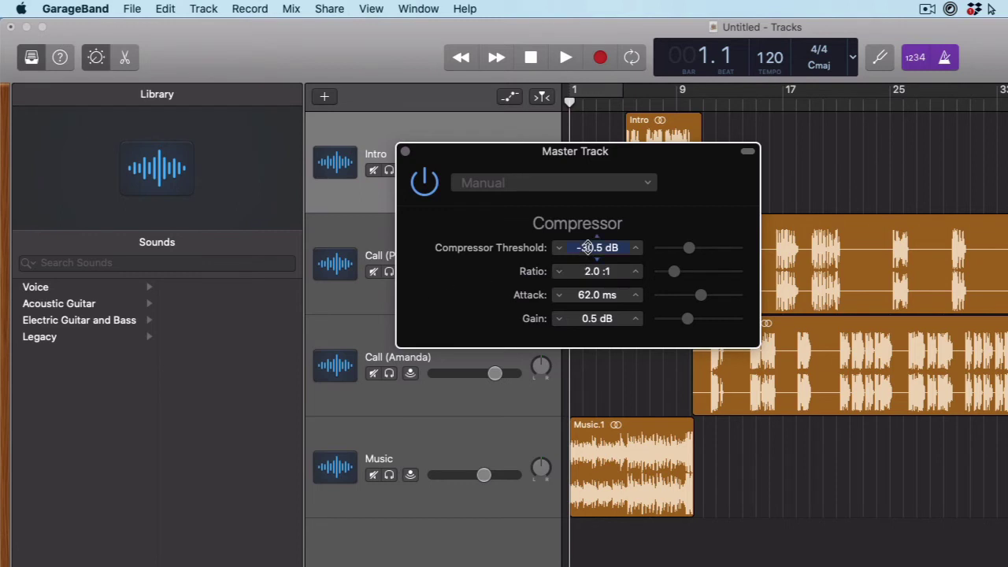
double_click(588, 247)
text(-16)
key(Return)
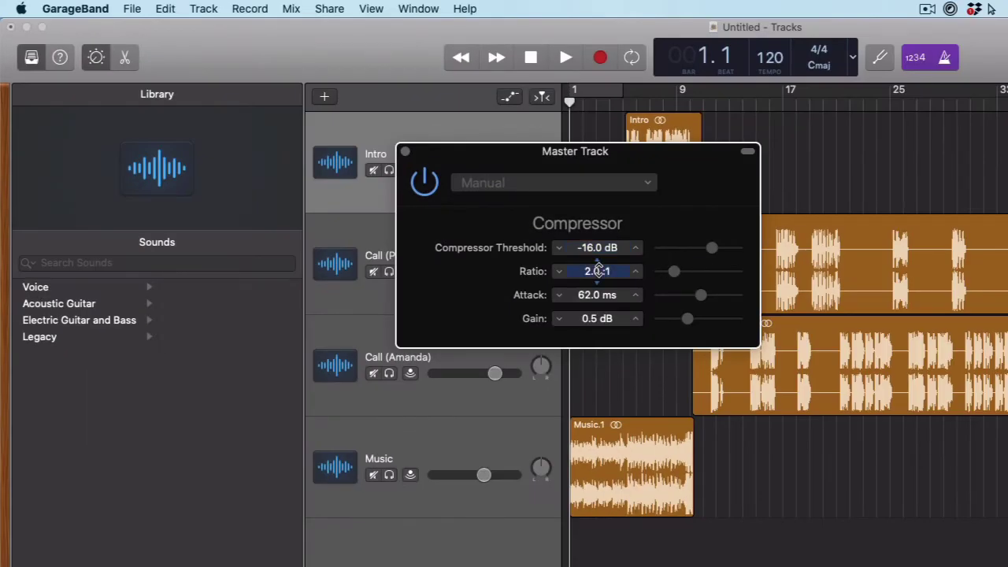
click(599, 271)
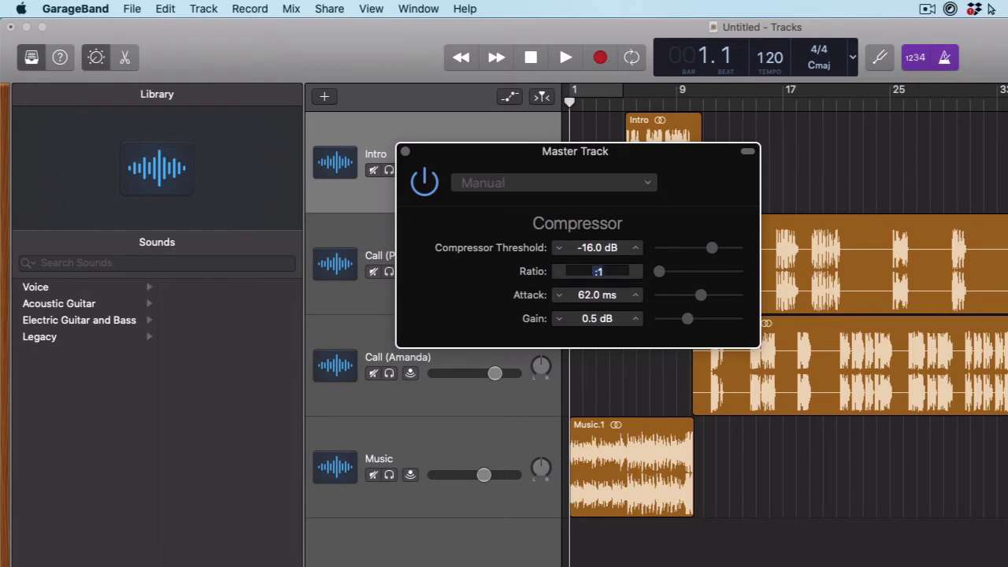
text(3.1)
key(Return)
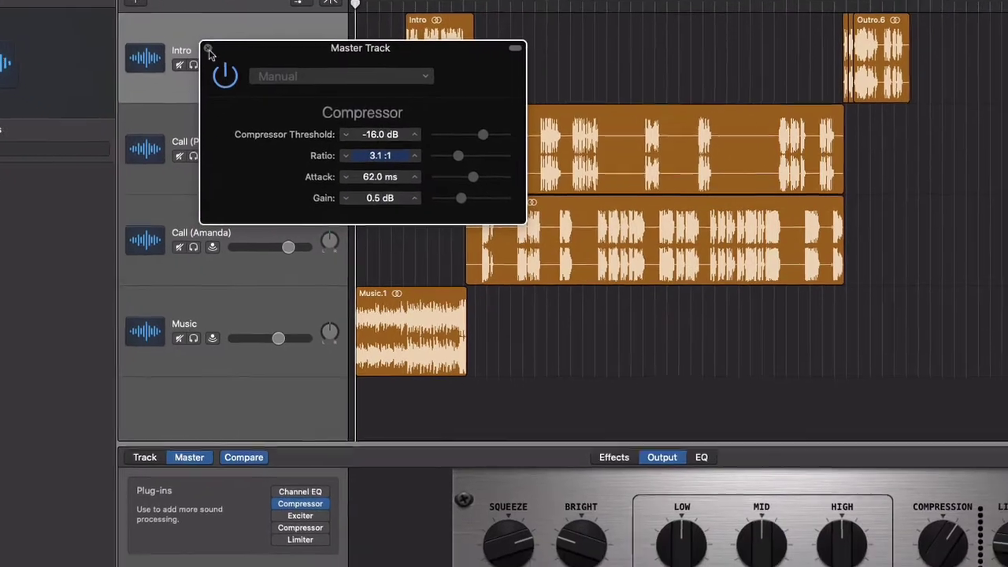
click(279, 86)
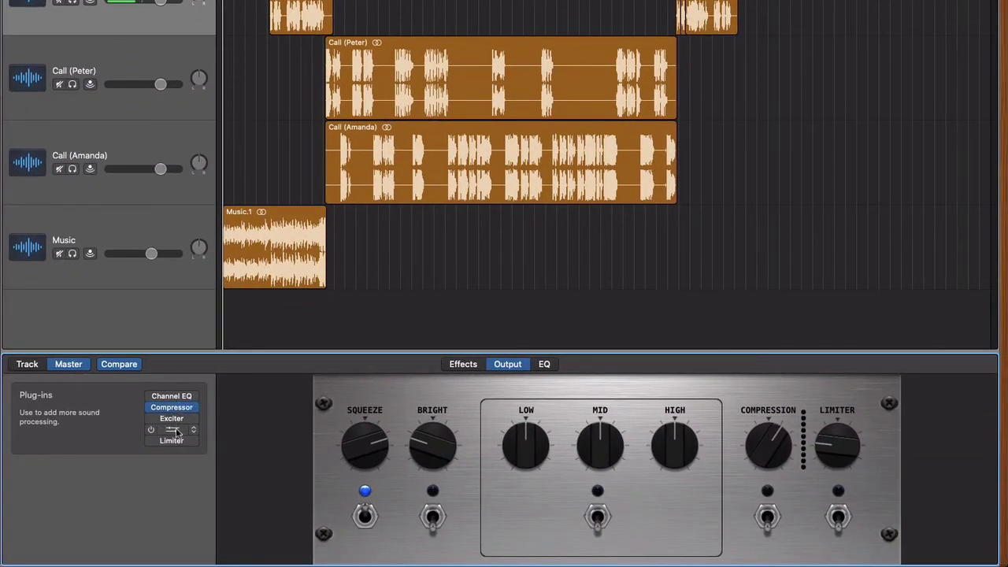
- Enter -3 dB as the master Limiter's Output Level, leaving its gain at +2.0 dB
mouse_move(178, 441)
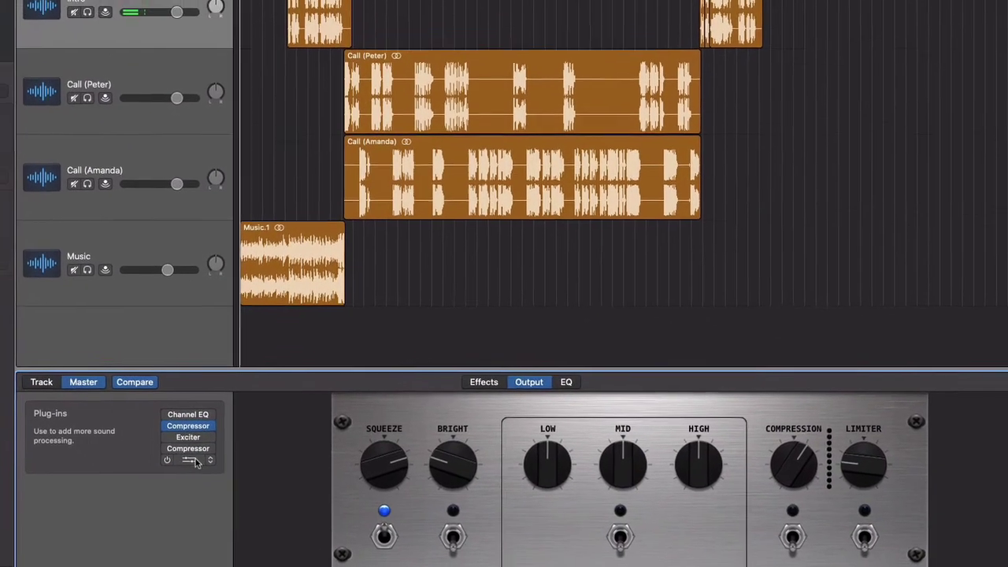
click(189, 460)
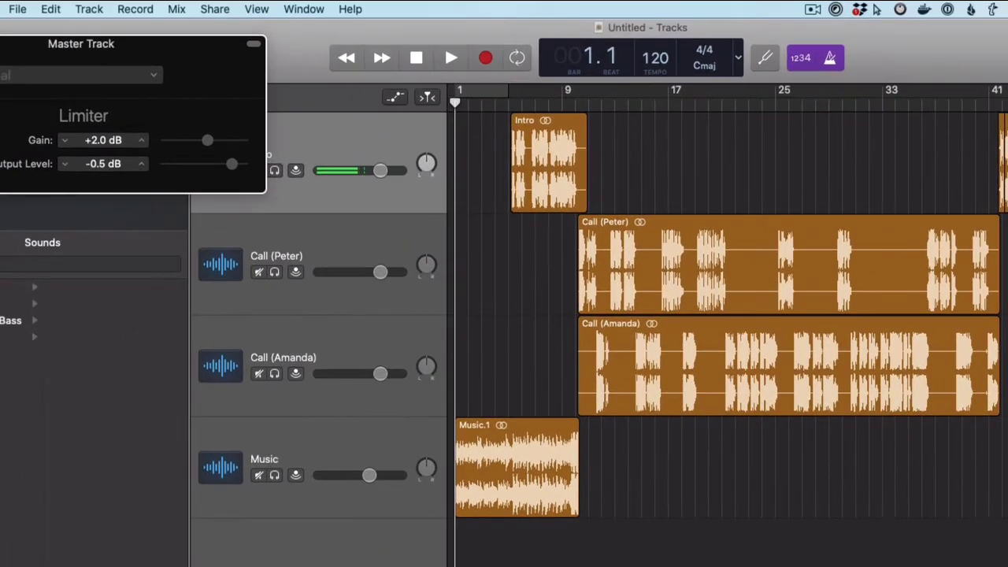
drag(13, 50, 482, 189)
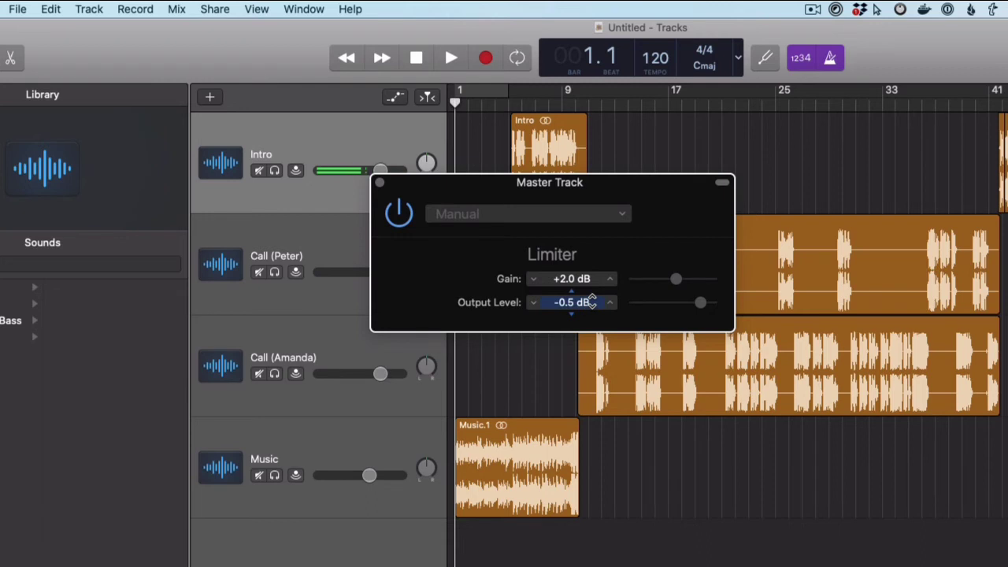
double_click(592, 302)
text(-3)
key(Return)
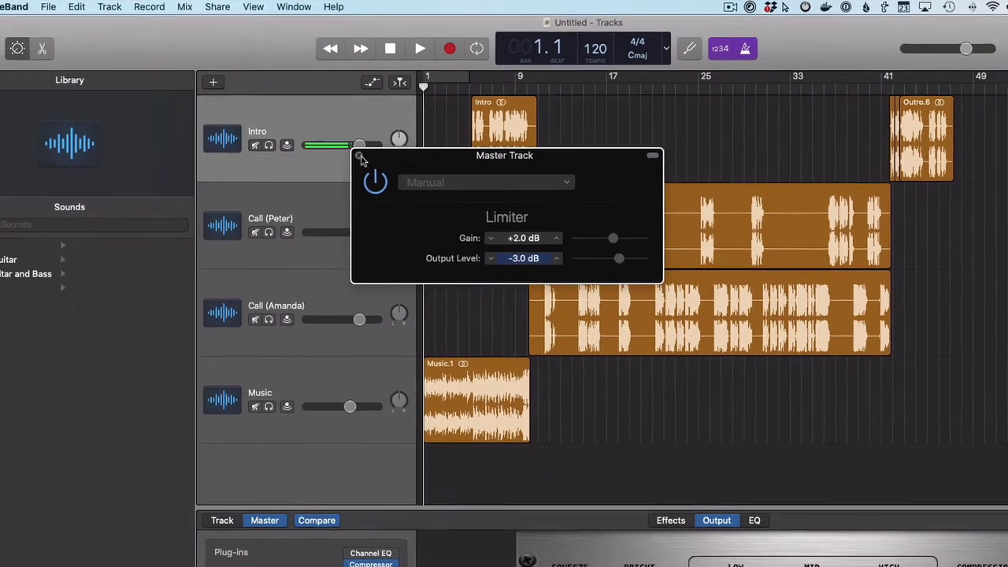
click(359, 155)
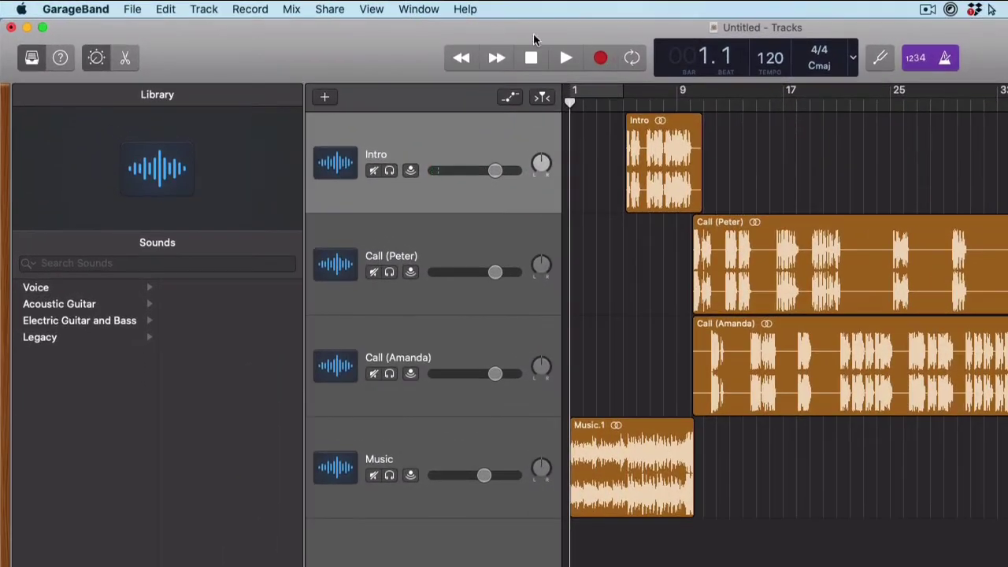
- Open Share > Export Song to Disk and keep MP3 quality at Low Quality (64 kBit/s)
click(331, 8)
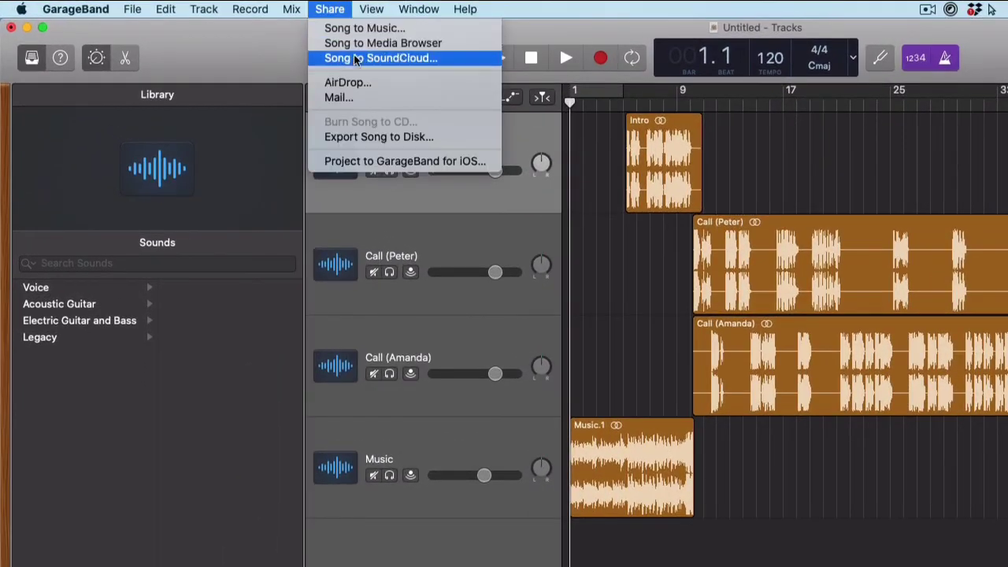
click(389, 136)
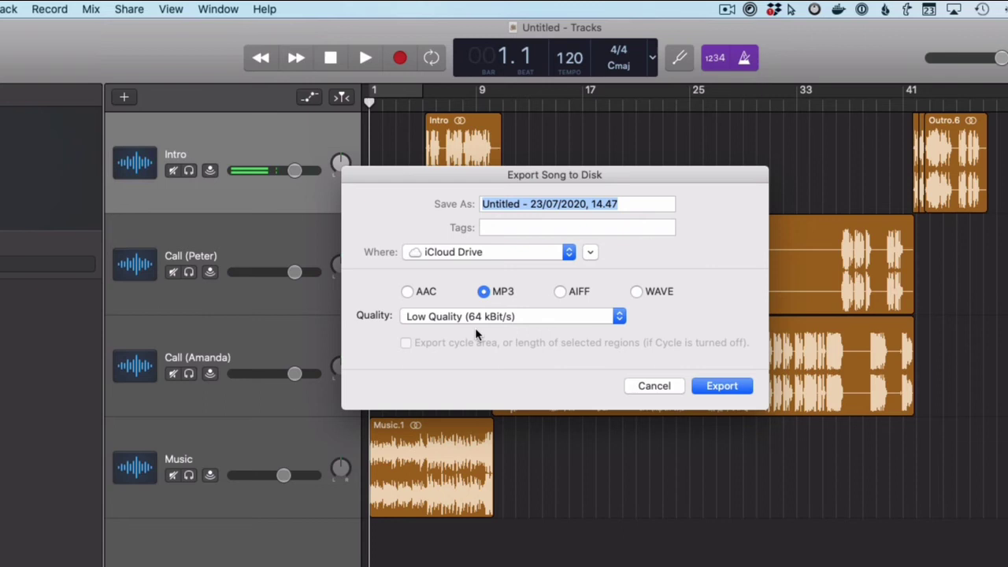
click(529, 317)
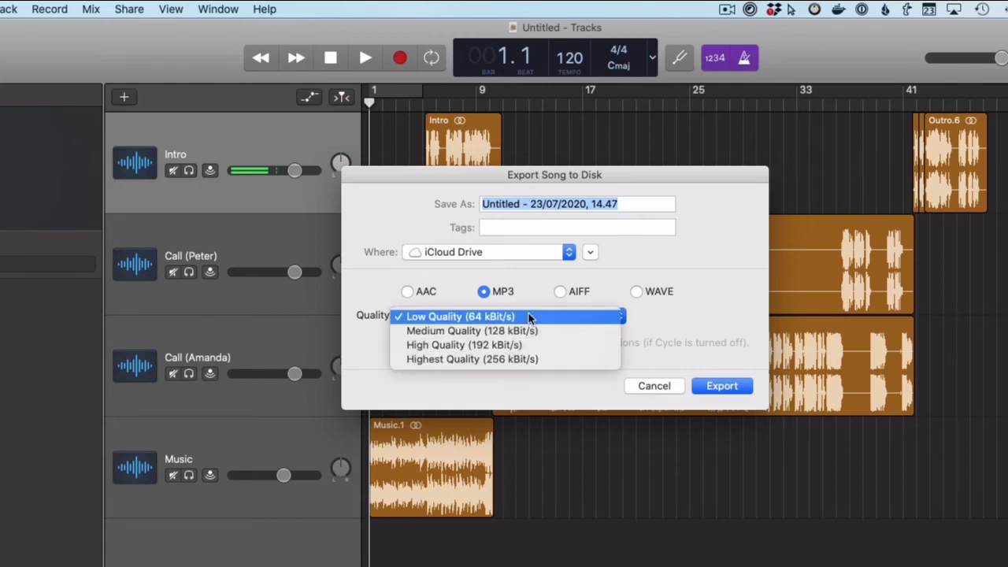
click(529, 317)
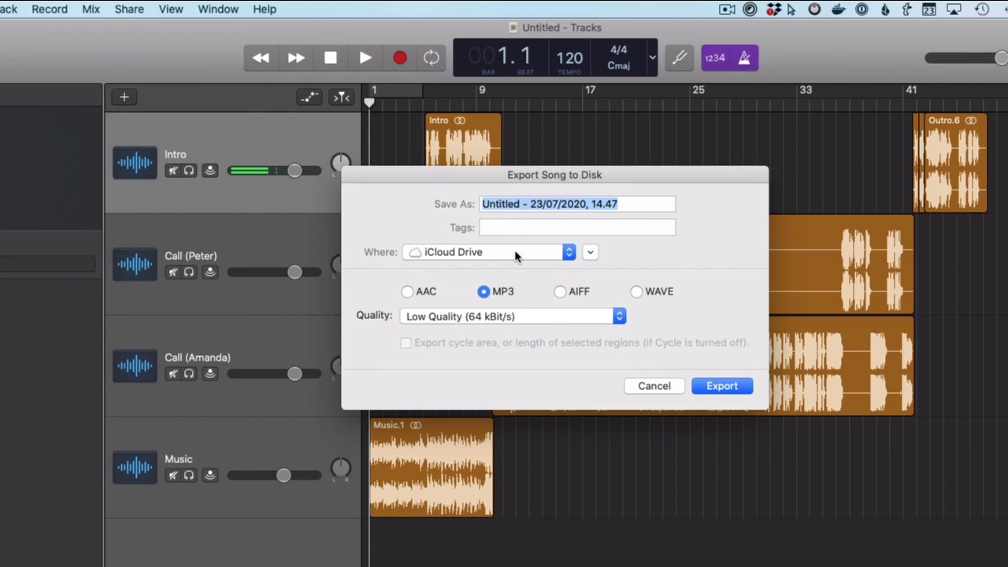
- Name the export 'Episode 1' and start bouncing the MP3 to disk
text(Episode 1)
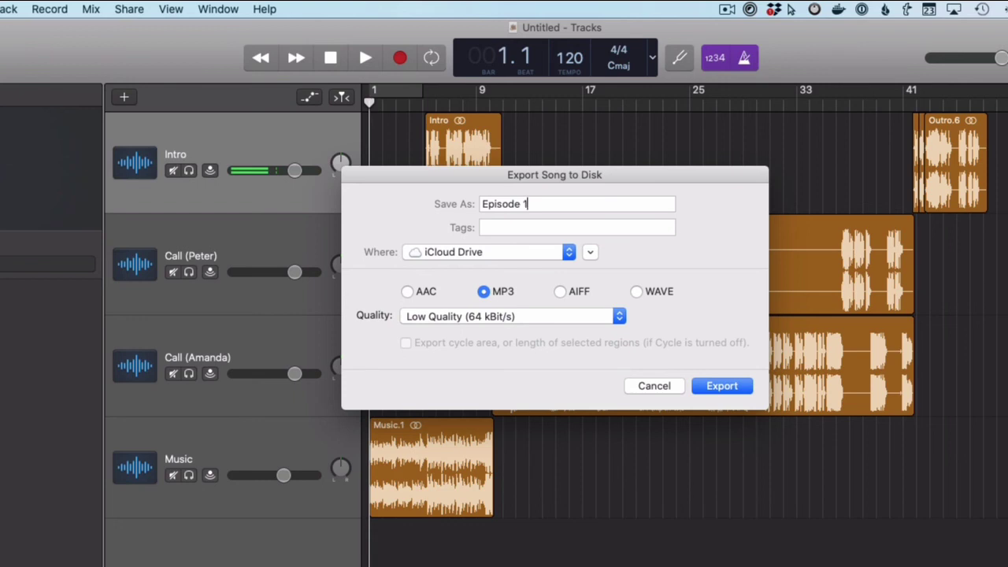
key(Return)
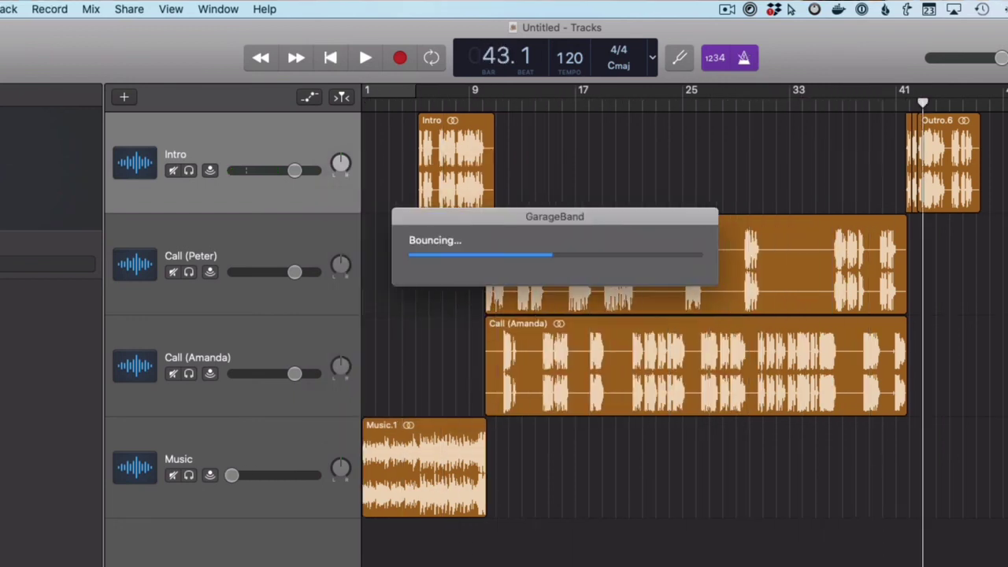